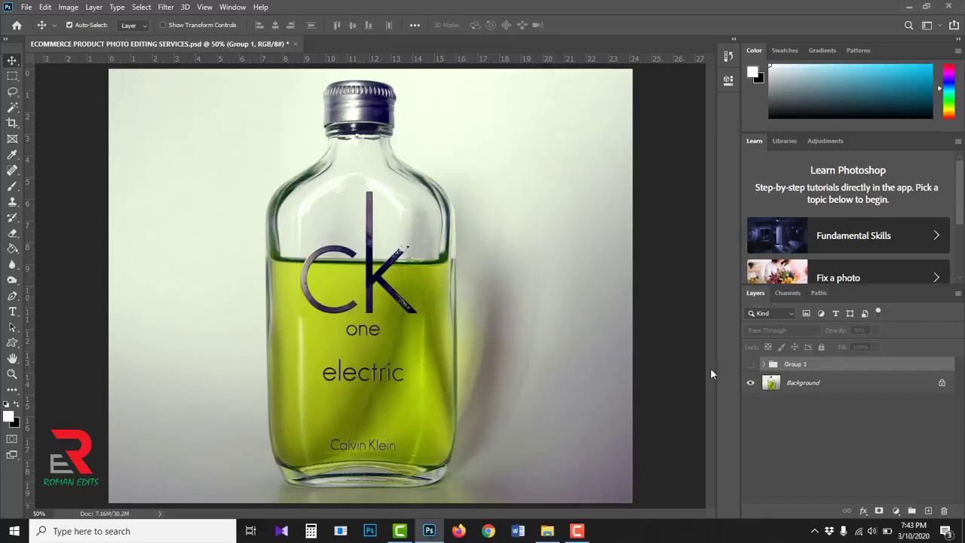
# Compare the photo with Group 1 shown and hidden, and delete the group to return to the unedited Background.
pyautogui.click(750, 365)
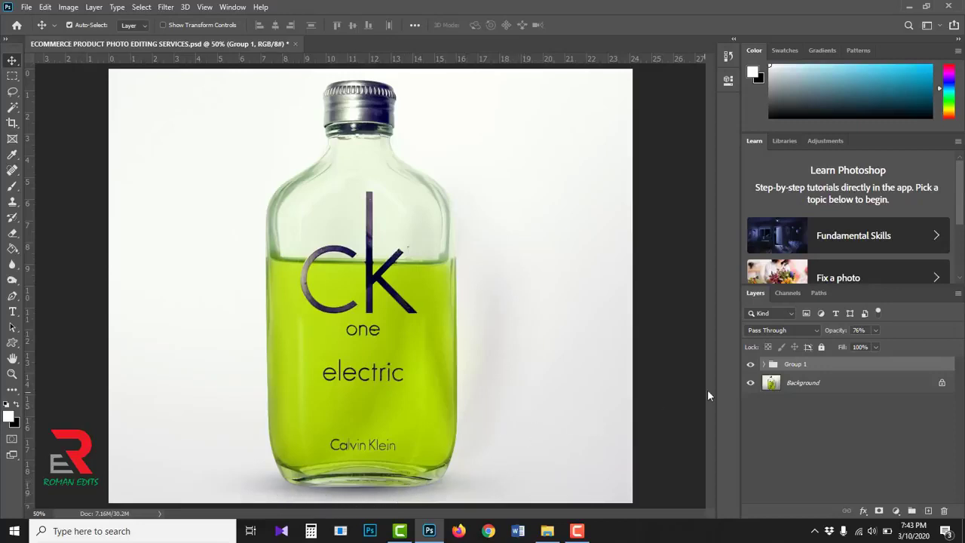
pyautogui.click(749, 364)
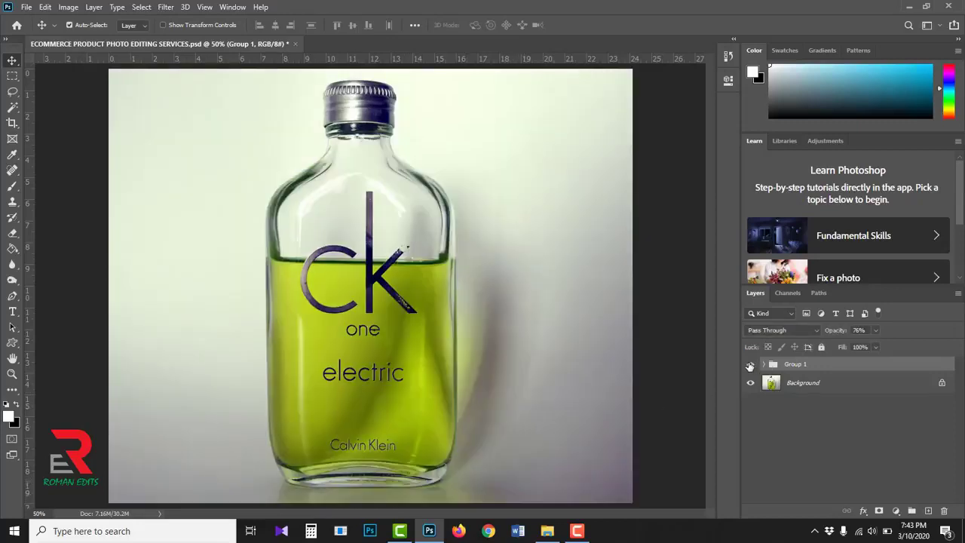
pyautogui.click(749, 364)
pyautogui.moveTo(874, 370); pyautogui.dragTo(943, 510)
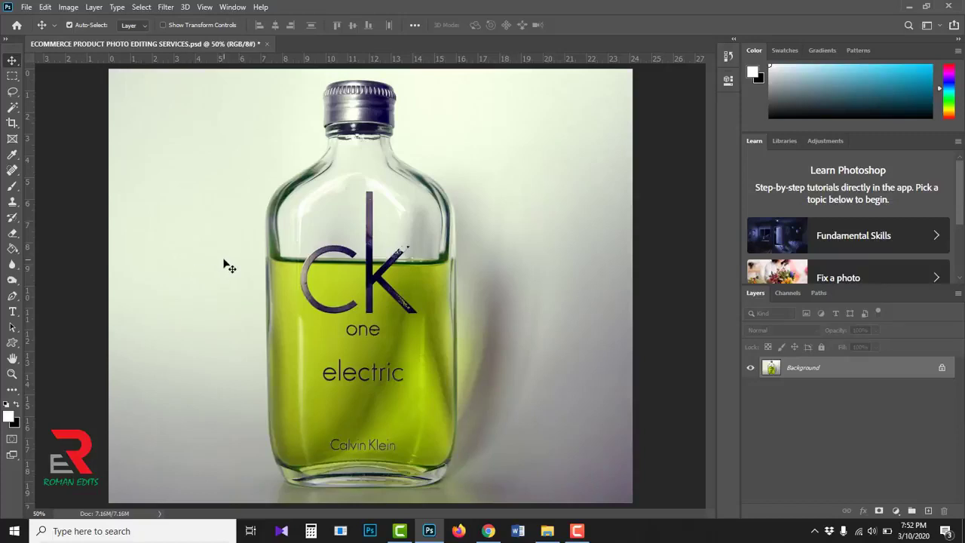
# Activate the standard Pen Tool for outlining the bottle.
pyautogui.click(13, 297)
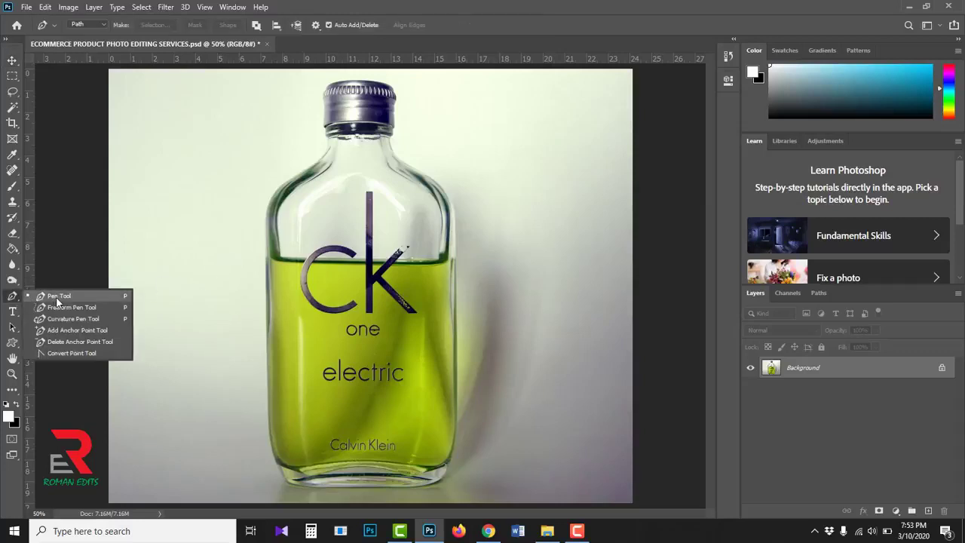
pyautogui.click(57, 298)
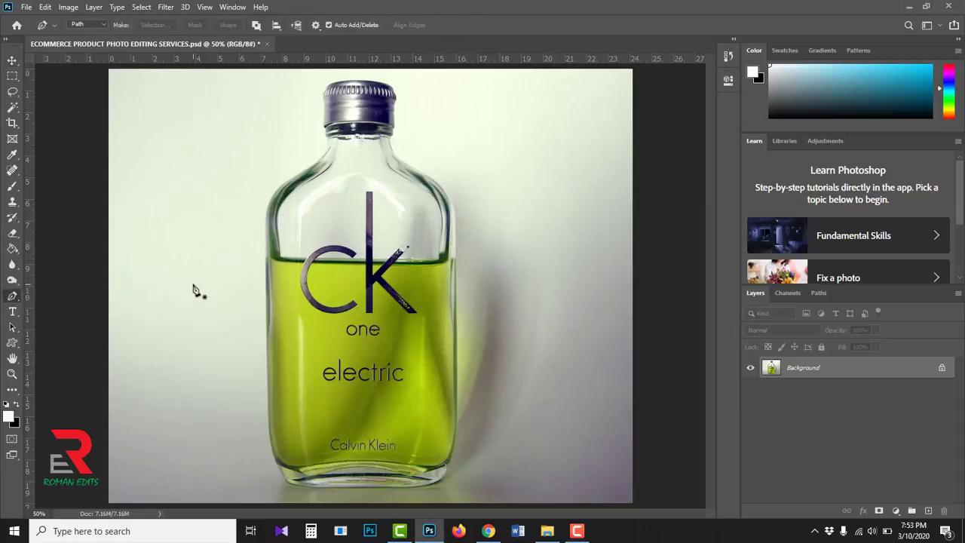
# Switch to Chrome and find the "How To Use Pen Tool In Photoshop CC 2020" video in the YouTube video list.
pyautogui.click(489, 530)
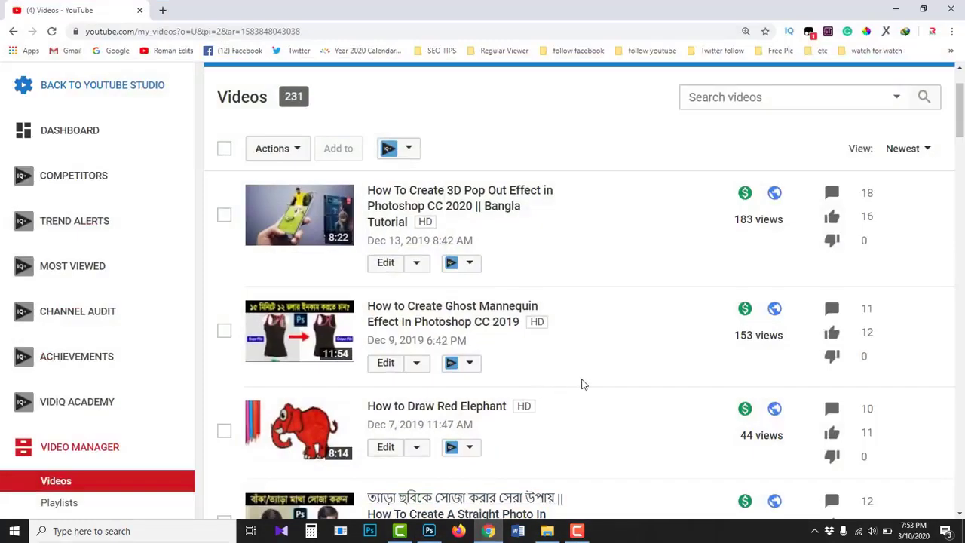
pyautogui.scroll(-4, 581, 382)
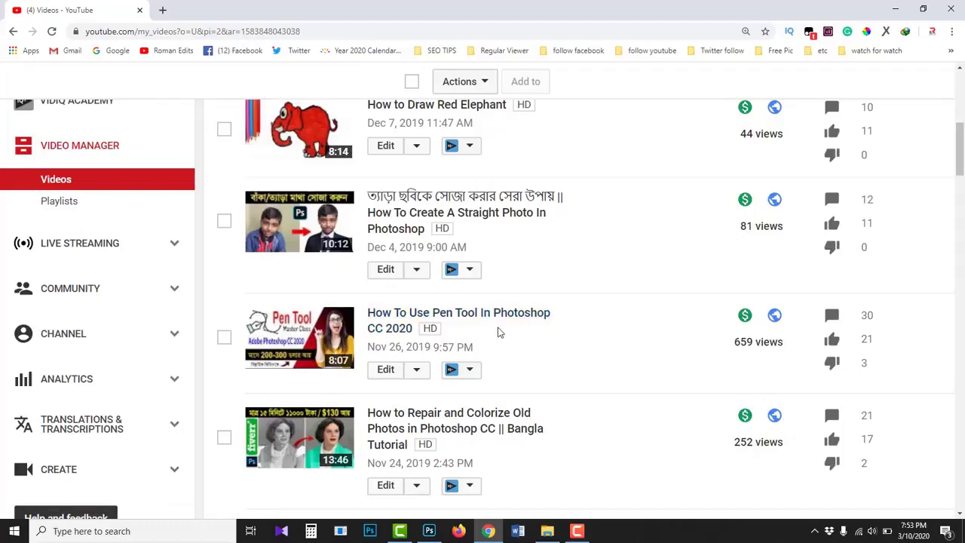
pyautogui.click(894, 9)
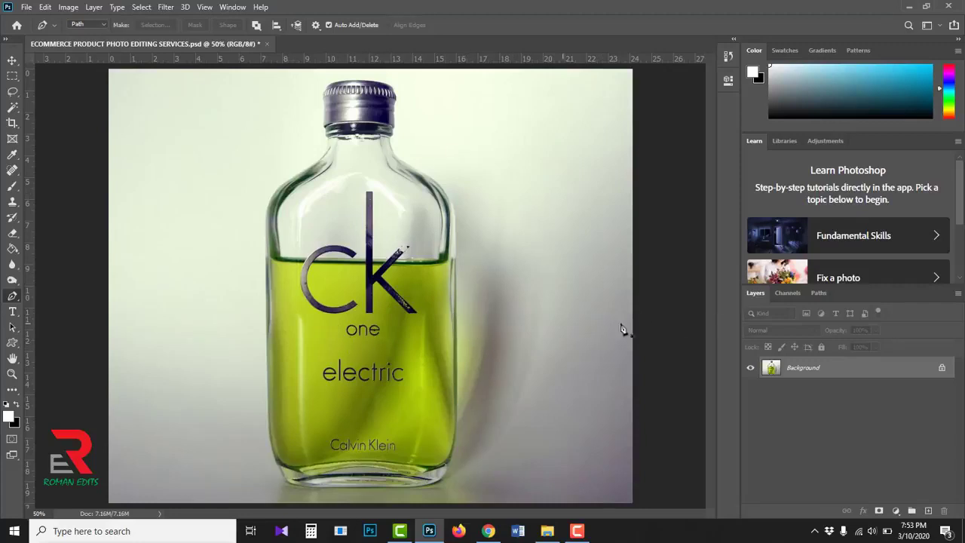
# Examine the anchor points of Path 1 around the bottle and Path 2 around the label lettering.
pyautogui.click(815, 293)
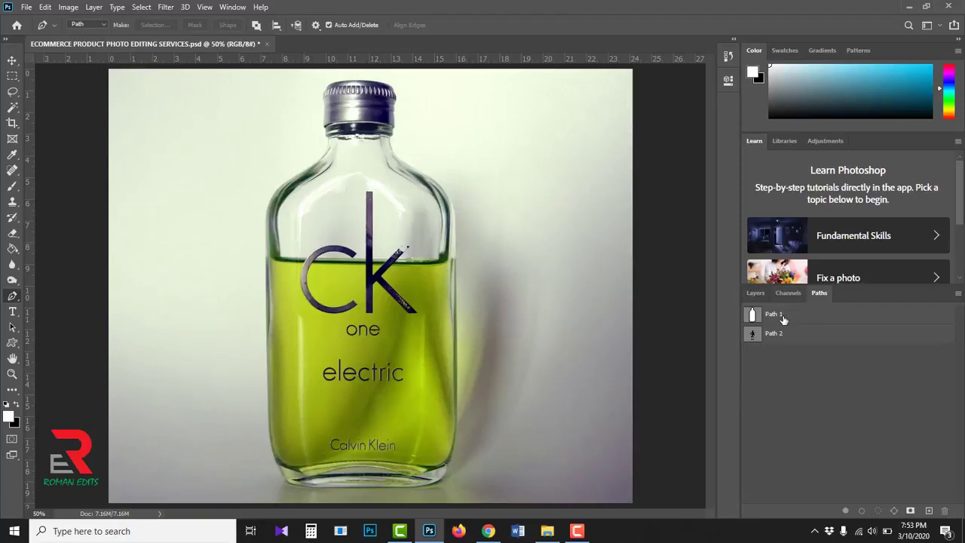
pyautogui.click(753, 317)
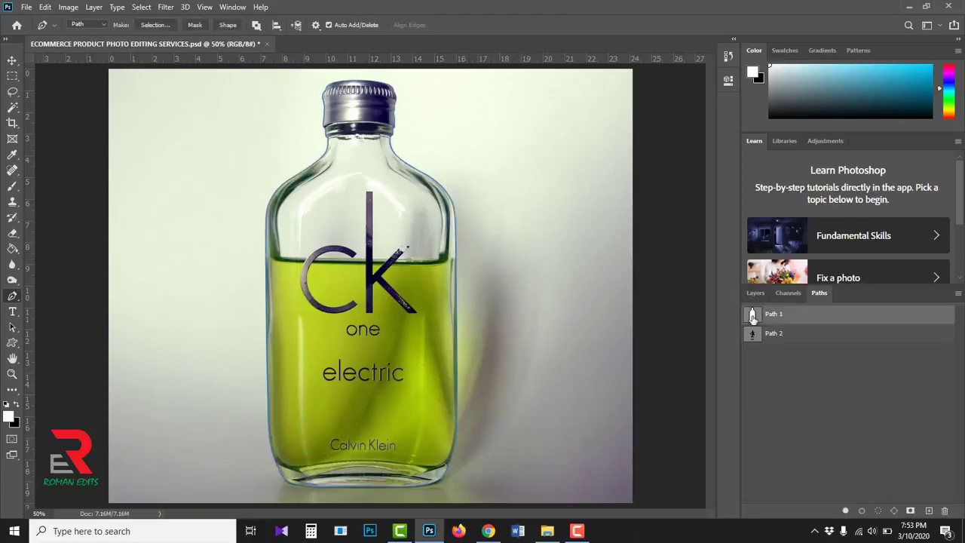
pyautogui.keyDown('ctrl'); pyautogui.click(457, 370); pyautogui.keyUp('ctrl')
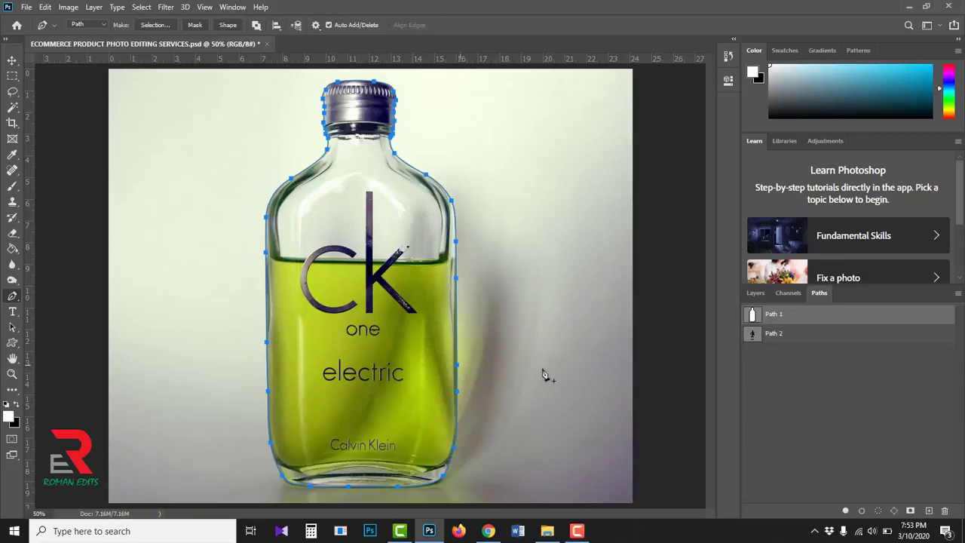
pyautogui.click(758, 337)
pyautogui.moveTo(247, 166); pyautogui.dragTo(510, 454)
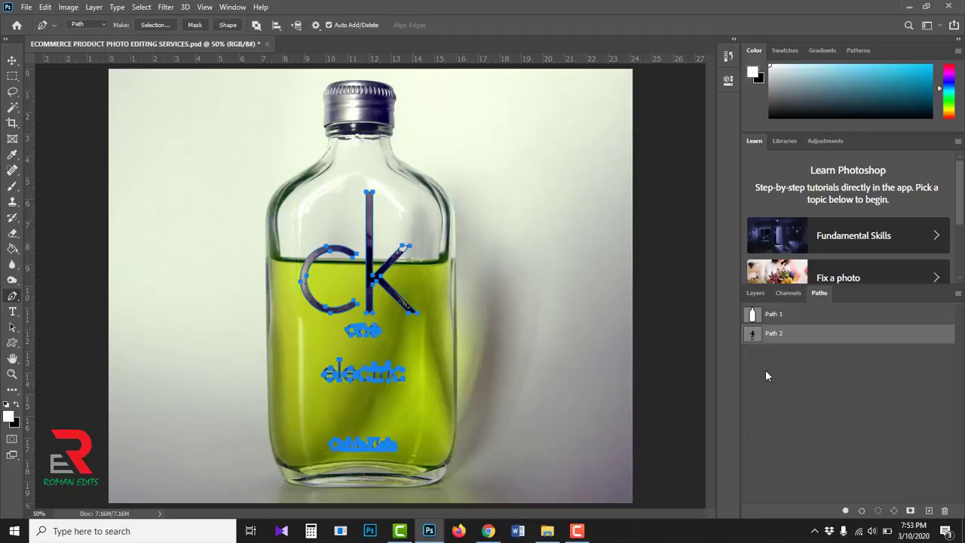
# Load Path 1 as a selection and copy the bottle from the Background onto its own layer, checking the cutout.
pyautogui.click(796, 317)
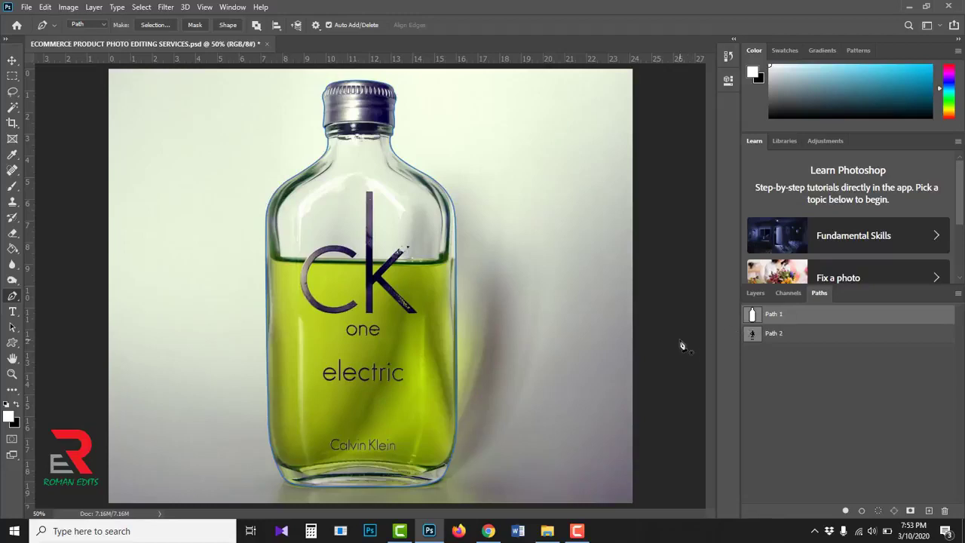
pyautogui.hotkey('ctrl', 'Return')
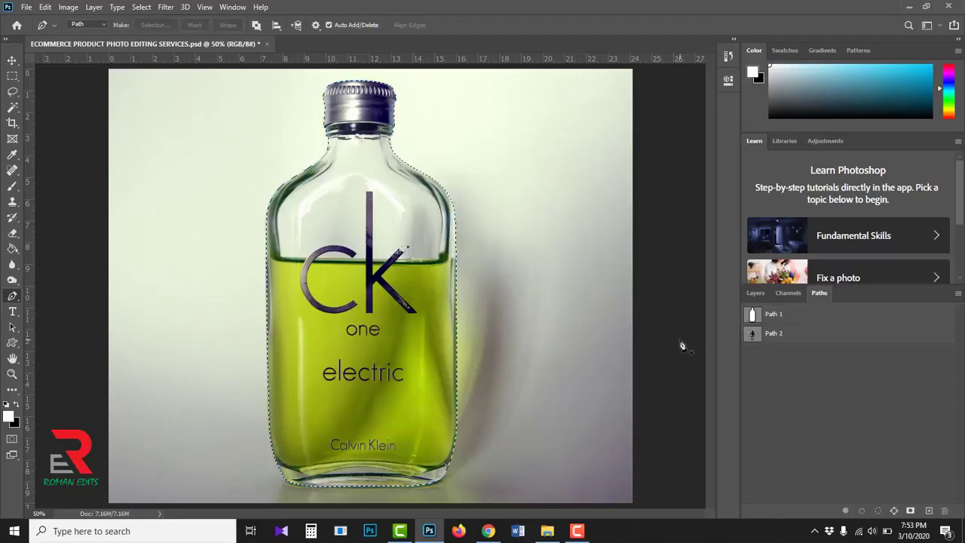
pyautogui.click(754, 294)
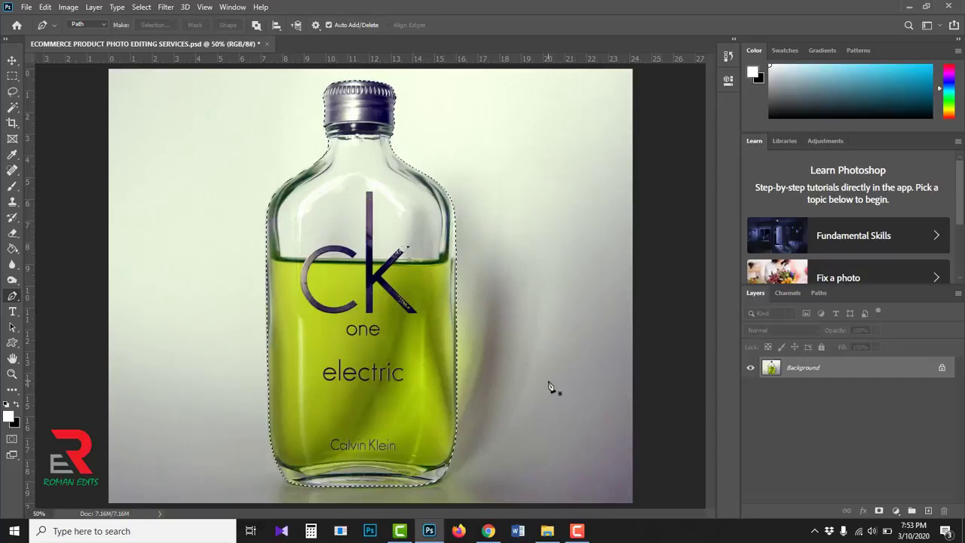
pyautogui.hotkey('ctrl', 'j')
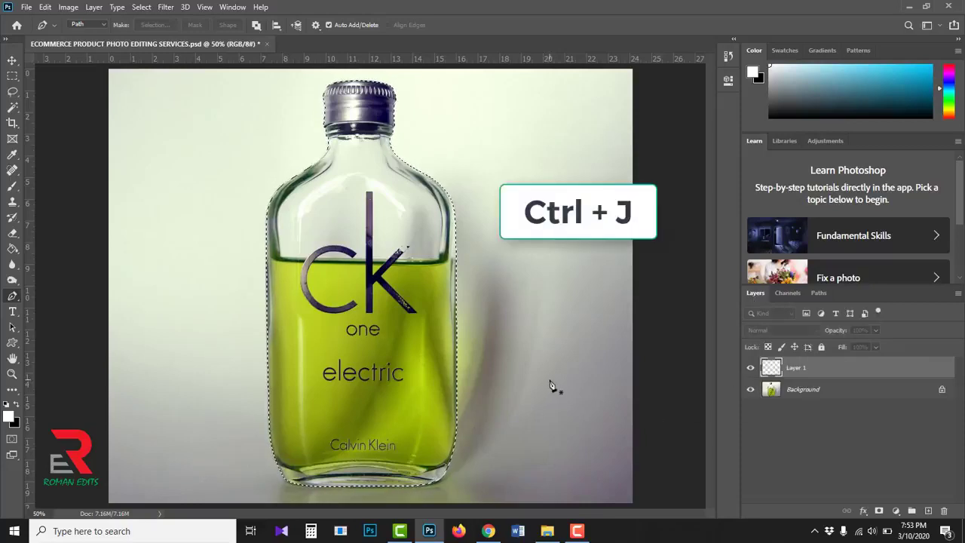
pyautogui.click(750, 390)
pyautogui.click(750, 390)
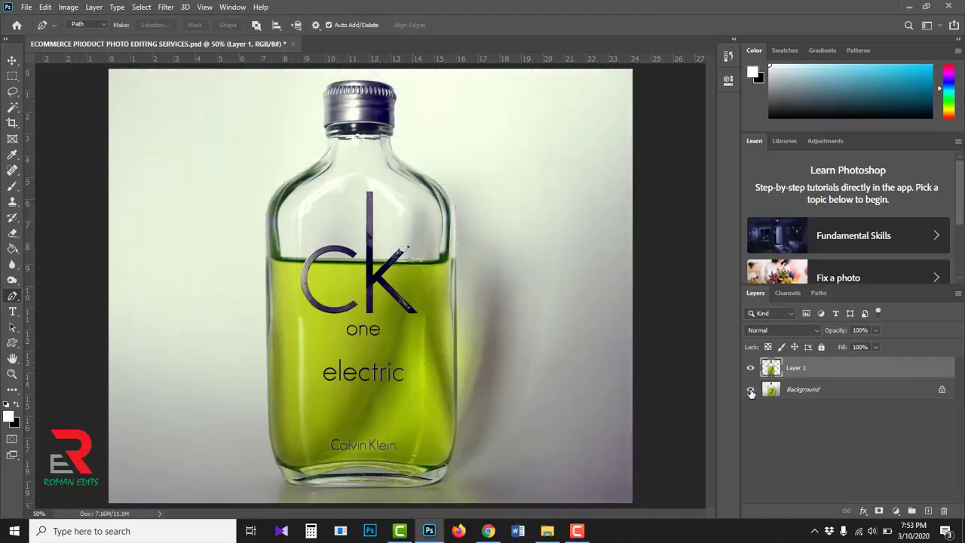
# Add a new layer directly above the Background and fill it with white (ffffff).
pyautogui.click(872, 419)
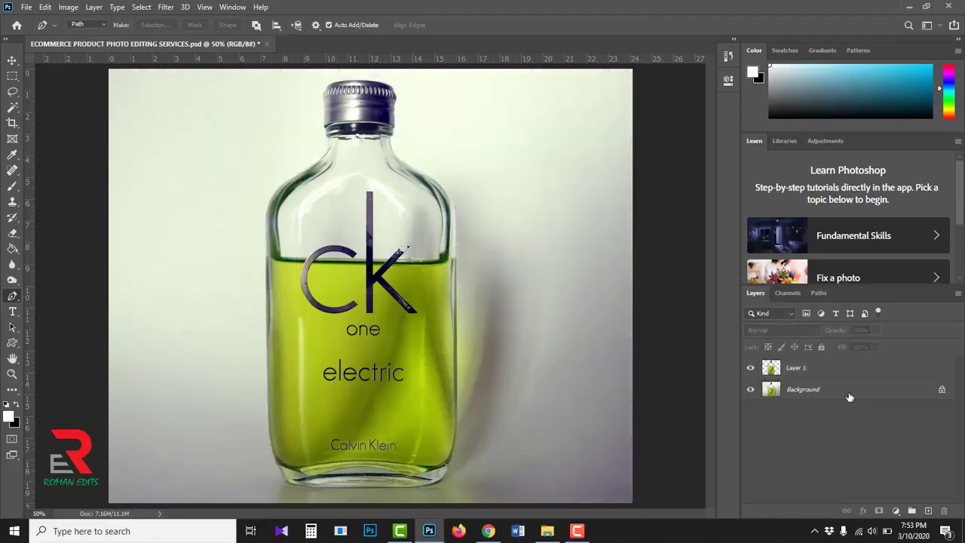
pyautogui.click(848, 392)
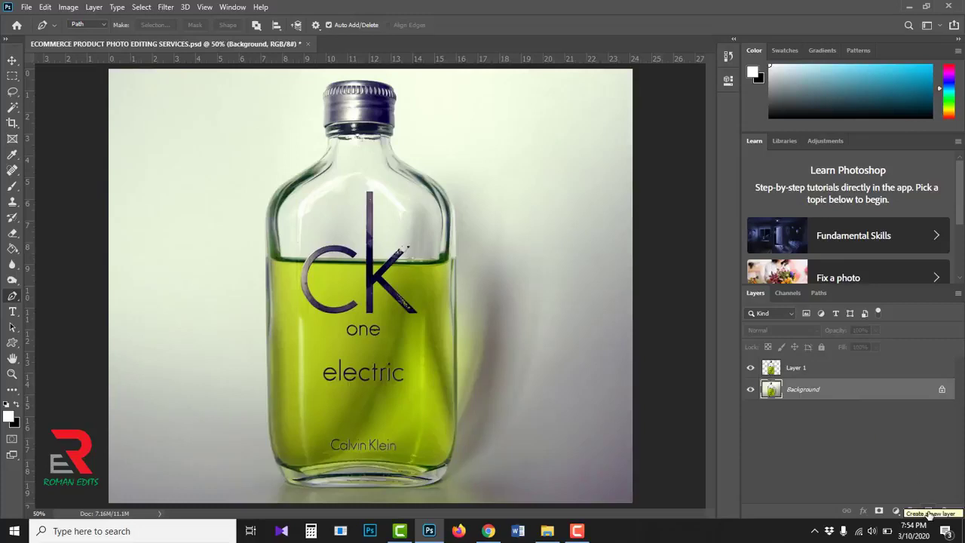
pyautogui.click(928, 511)
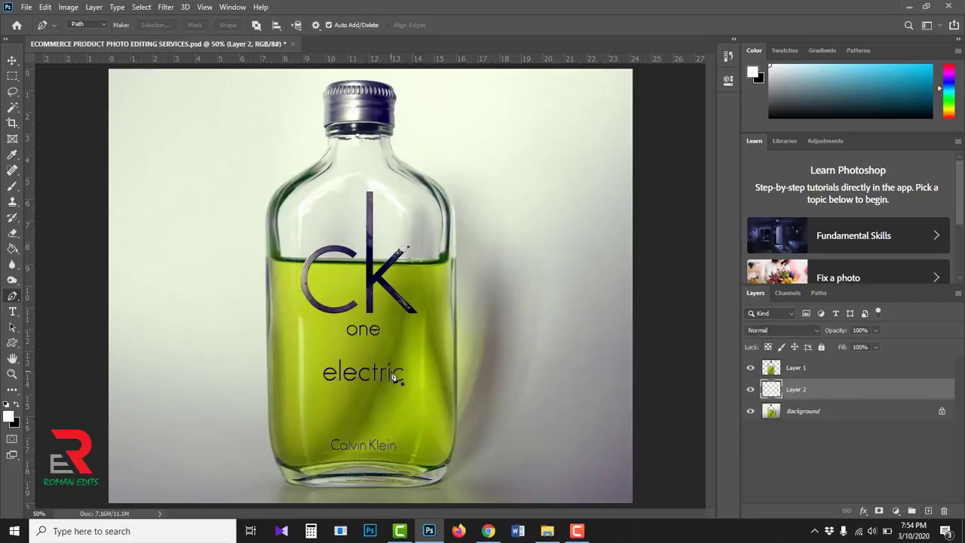
pyautogui.click(10, 416)
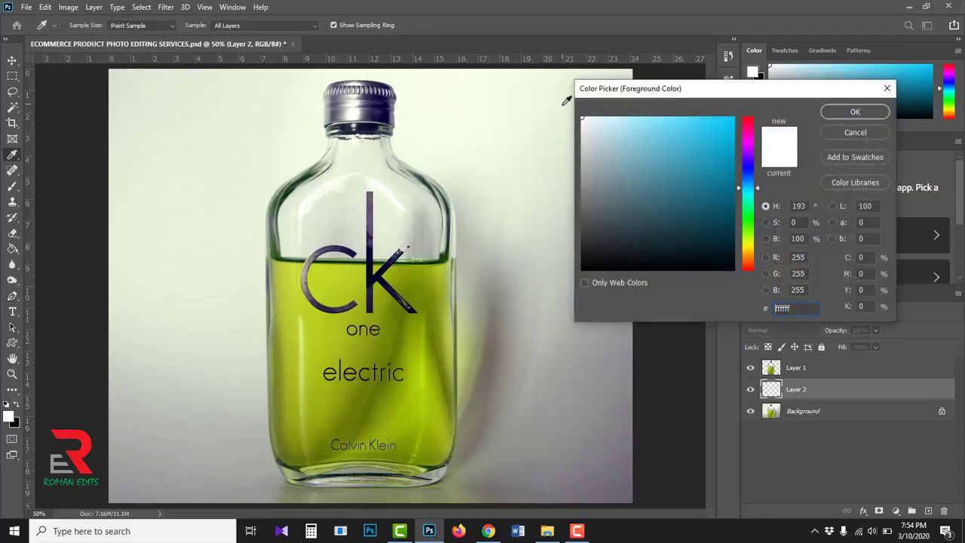
pyautogui.click(836, 113)
pyautogui.press('p')
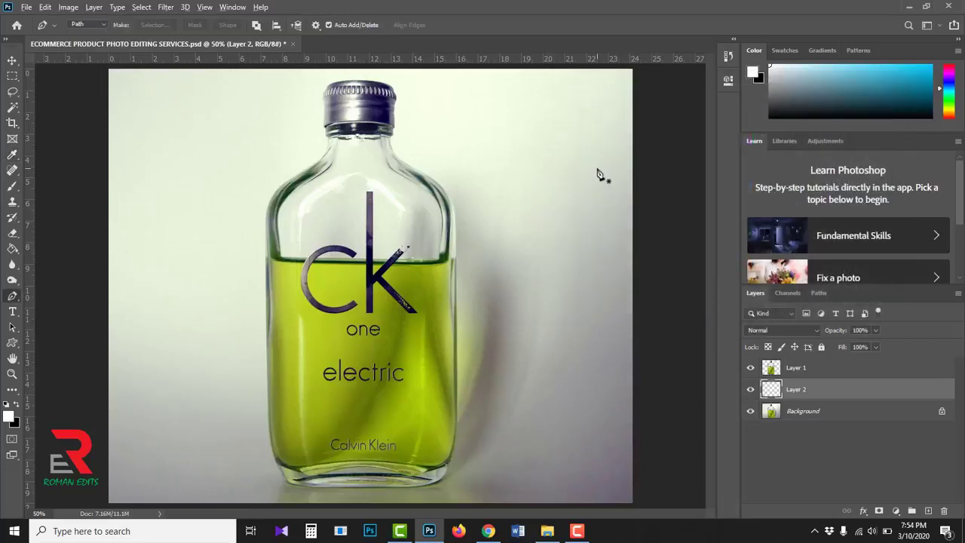
pyautogui.hotkey('alt', 'BackSpace')
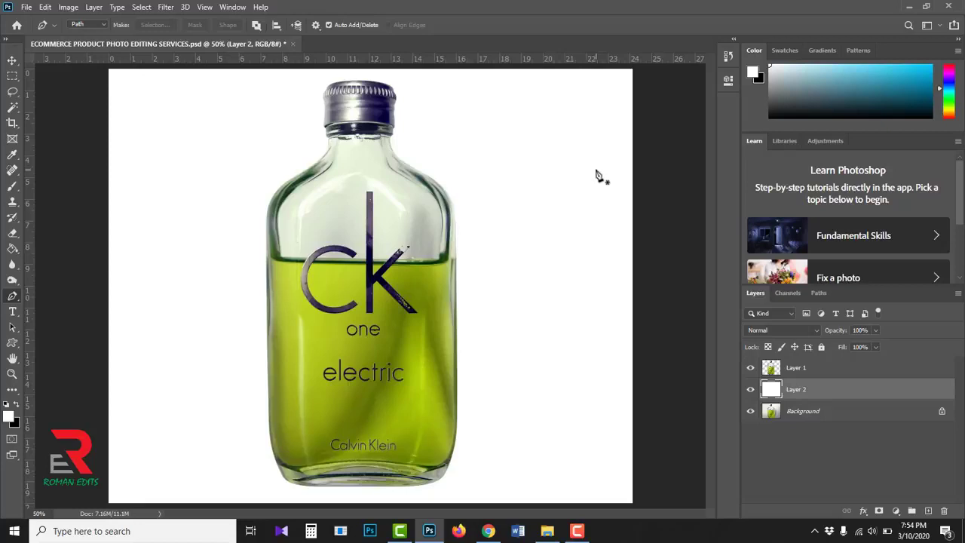
# Load Path 2 as a selection and copy the label lettering from Layer 1 onto its own layer.
pyautogui.click(842, 372)
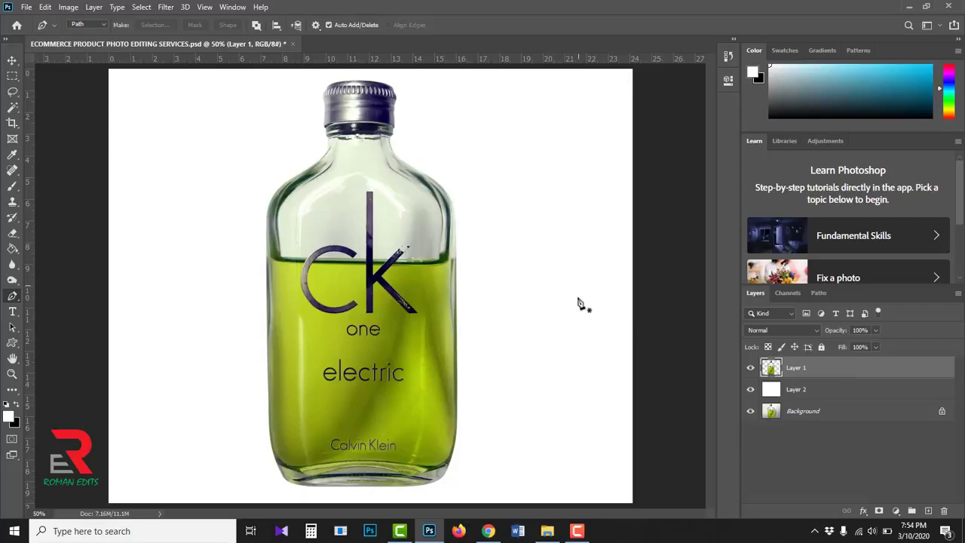
pyautogui.click(822, 294)
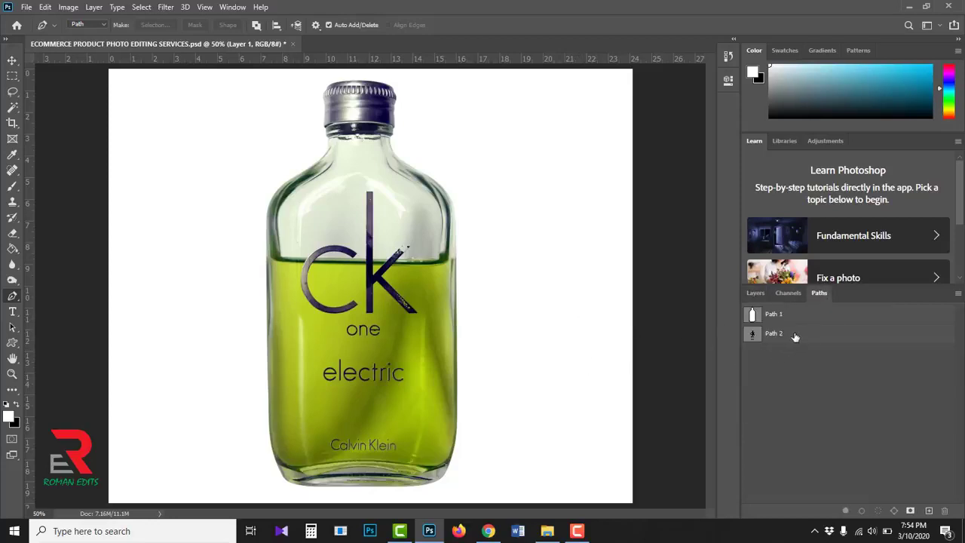
pyautogui.click(794, 334)
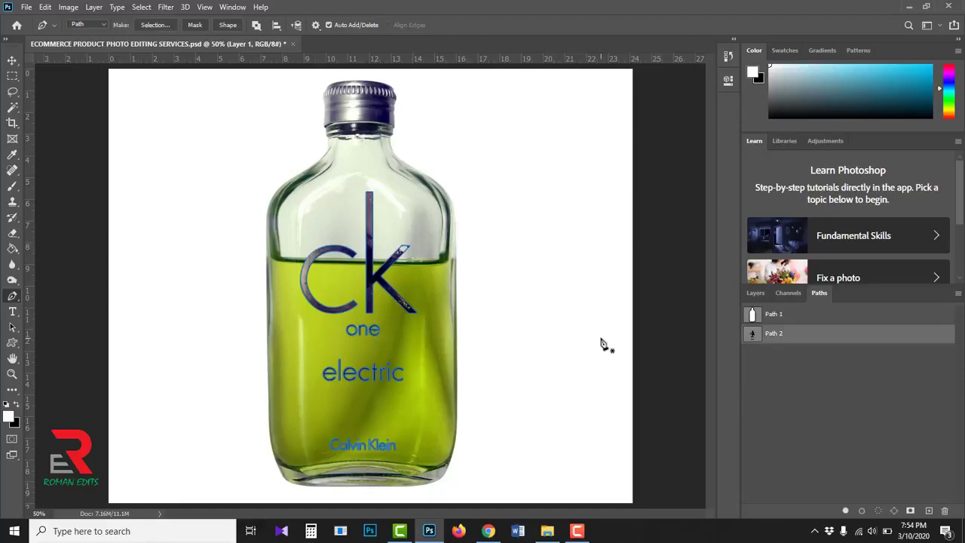
pyautogui.hotkey('ctrl', 'Return')
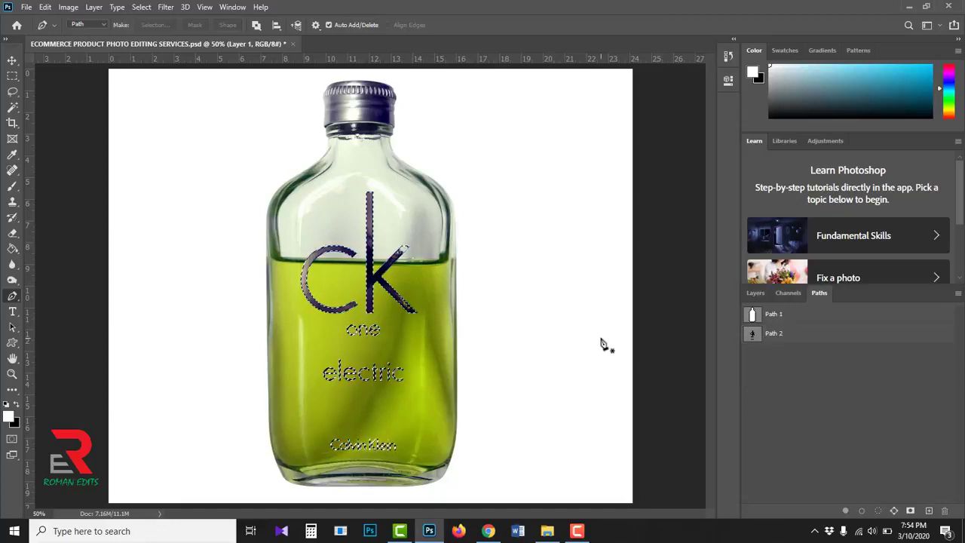
pyautogui.click(752, 293)
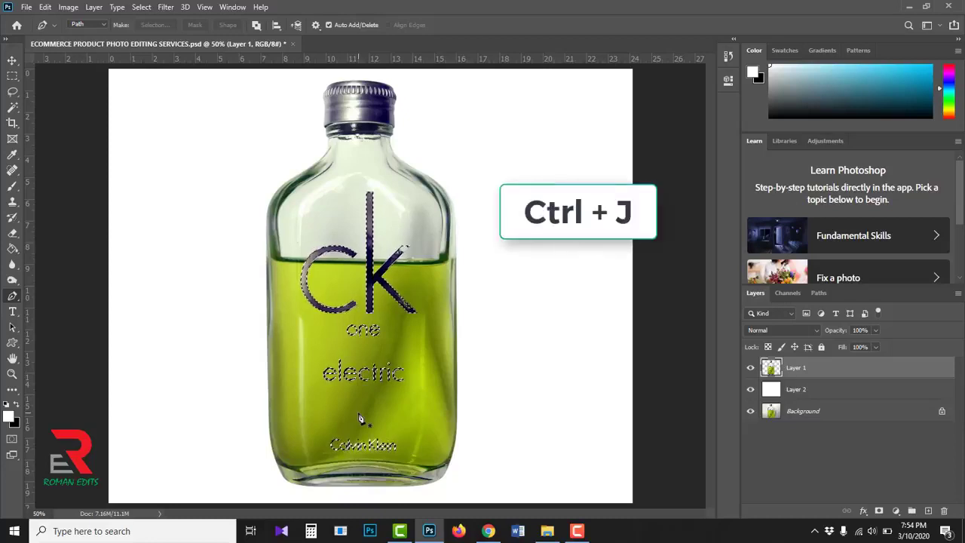
pyautogui.hotkey('ctrl', 'j')
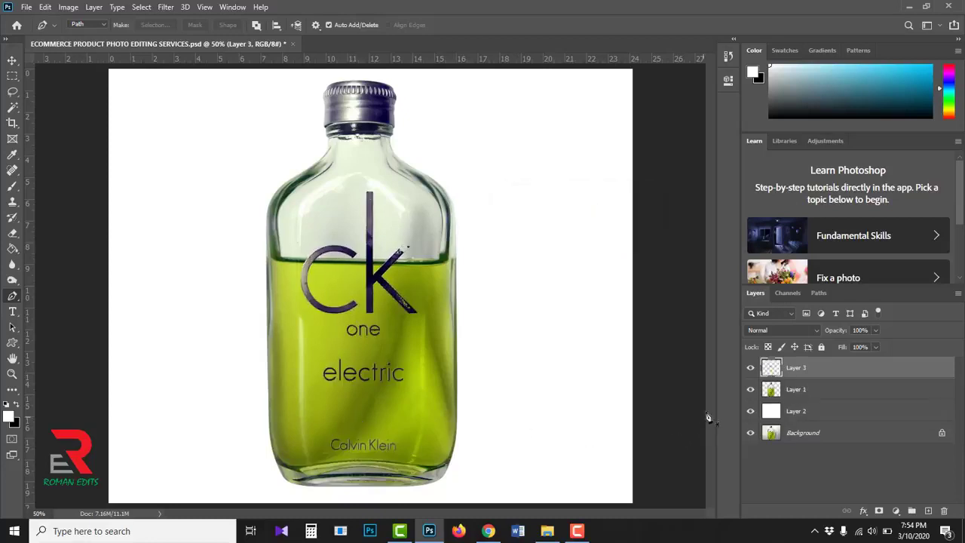
# Check the isolated lettering by temporarily hiding Layer 1, Layer 2 and the Background.
pyautogui.click(750, 389)
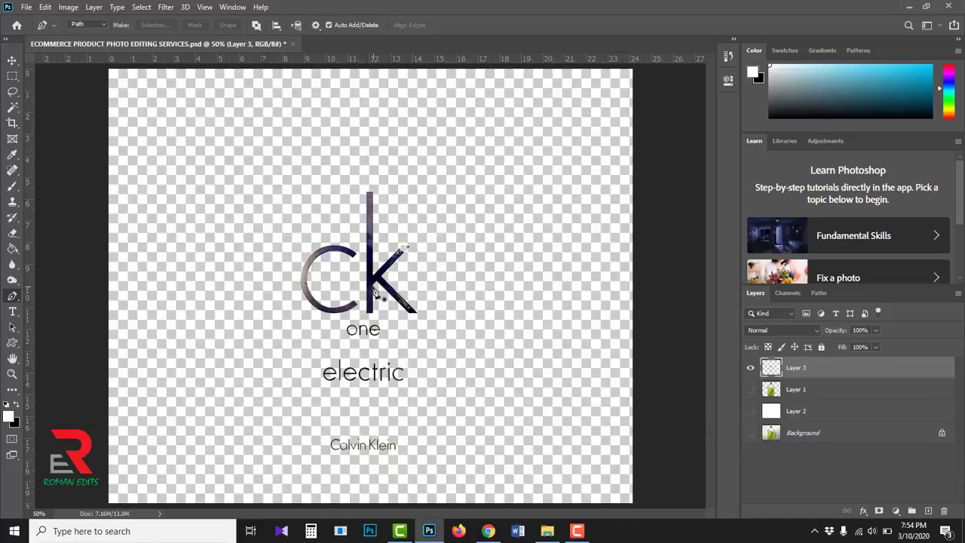
pyautogui.click(750, 433)
pyautogui.moveTo(750, 391); pyautogui.dragTo(750, 433)
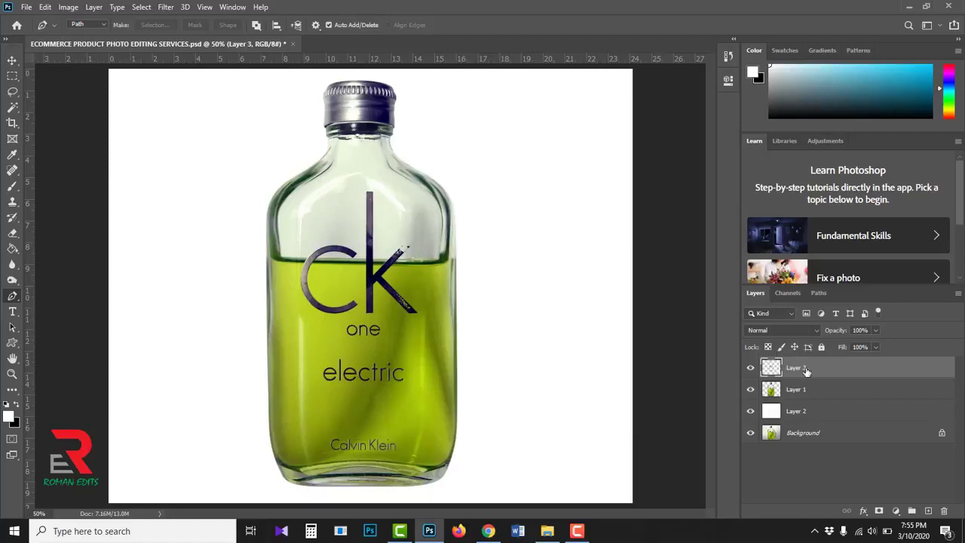
# Hide Layer 3 and load the pixels of the bottle on Layer 1 as a selection.
pyautogui.click(750, 368)
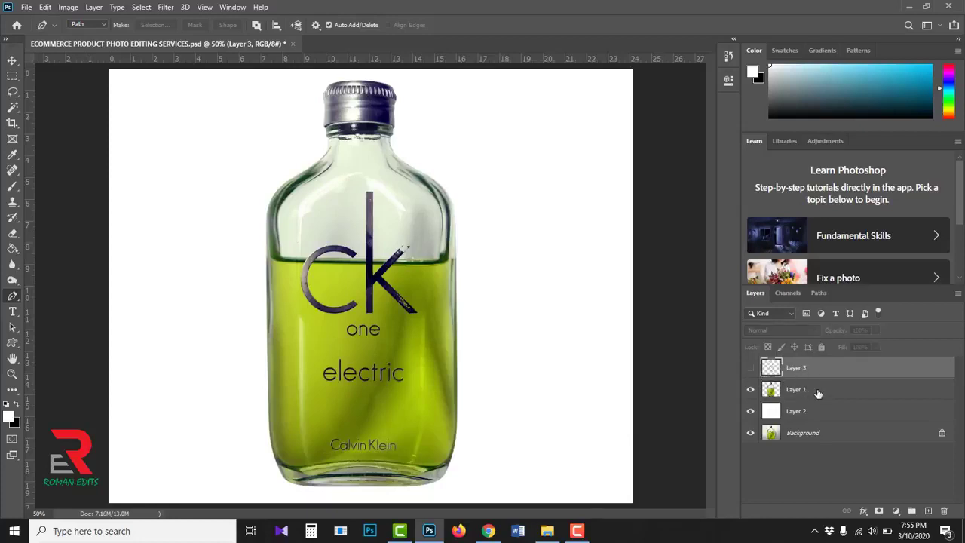
pyautogui.click(818, 392)
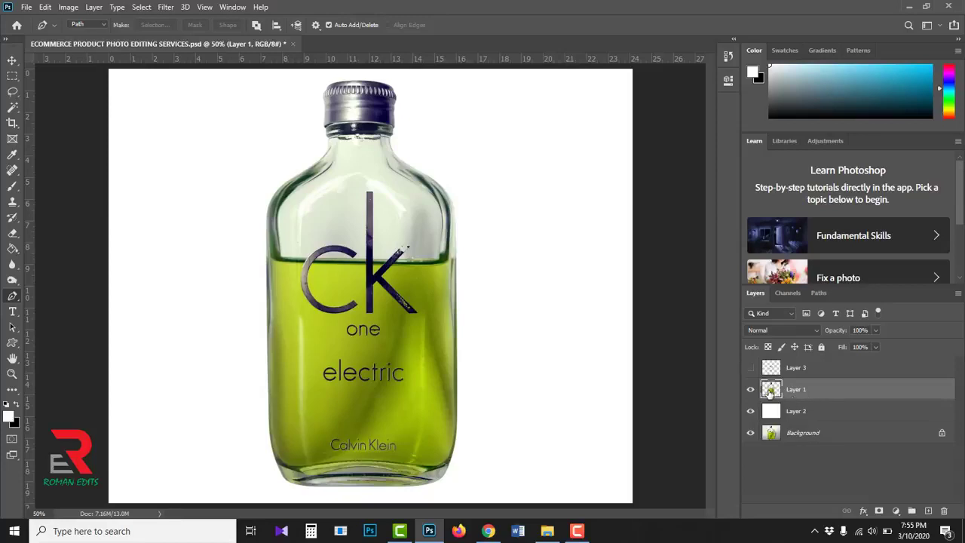
pyautogui.rightClick(769, 389)
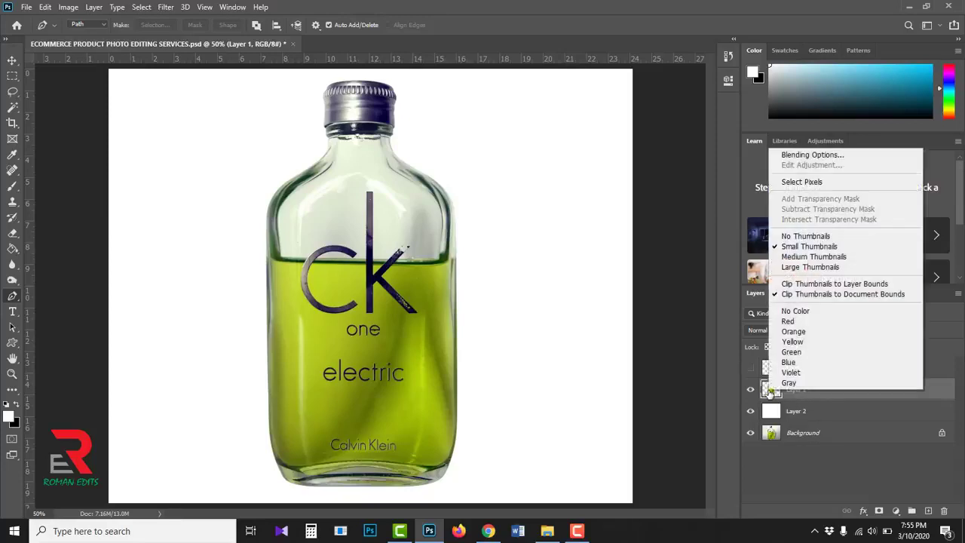
pyautogui.click(793, 181)
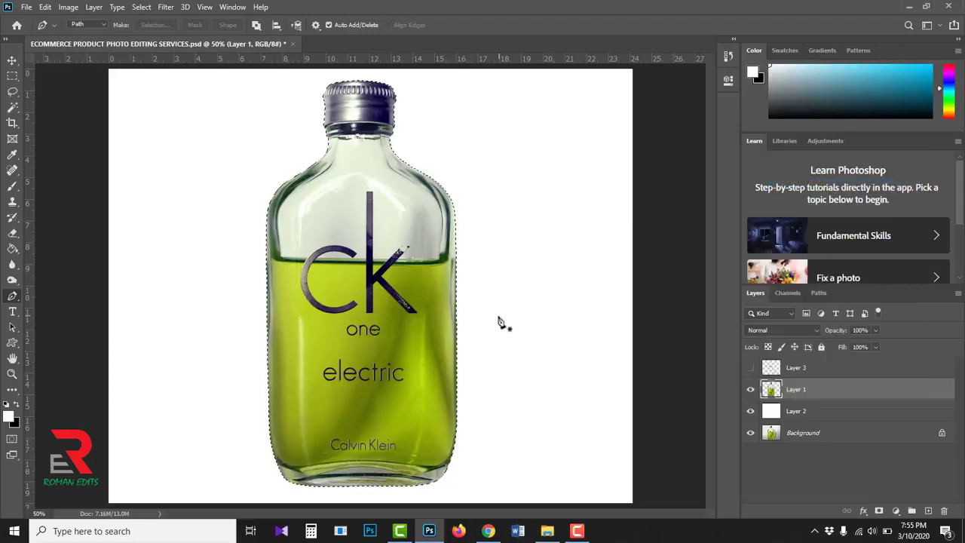
# Choose the Brush tool and set its brush size to 174 px.
pyautogui.click(14, 188)
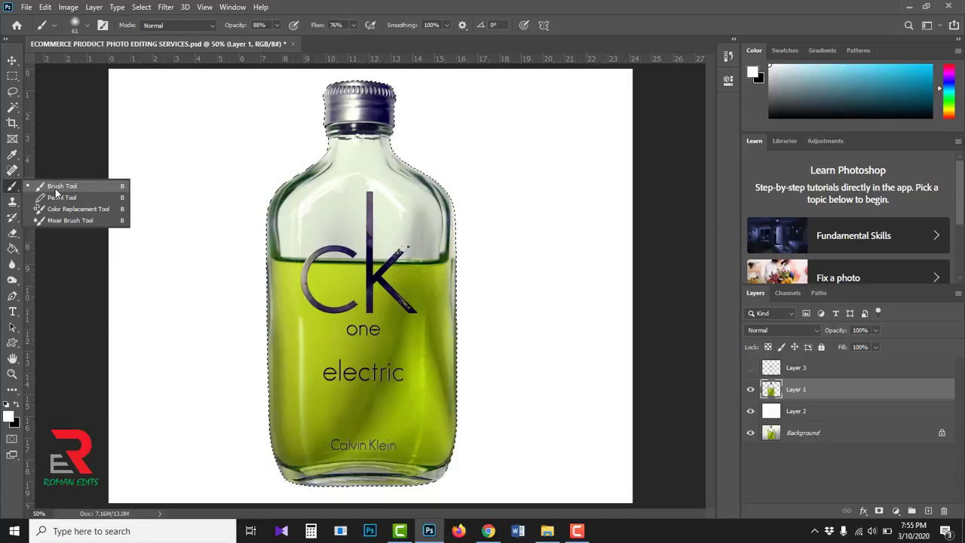
pyautogui.click(57, 188)
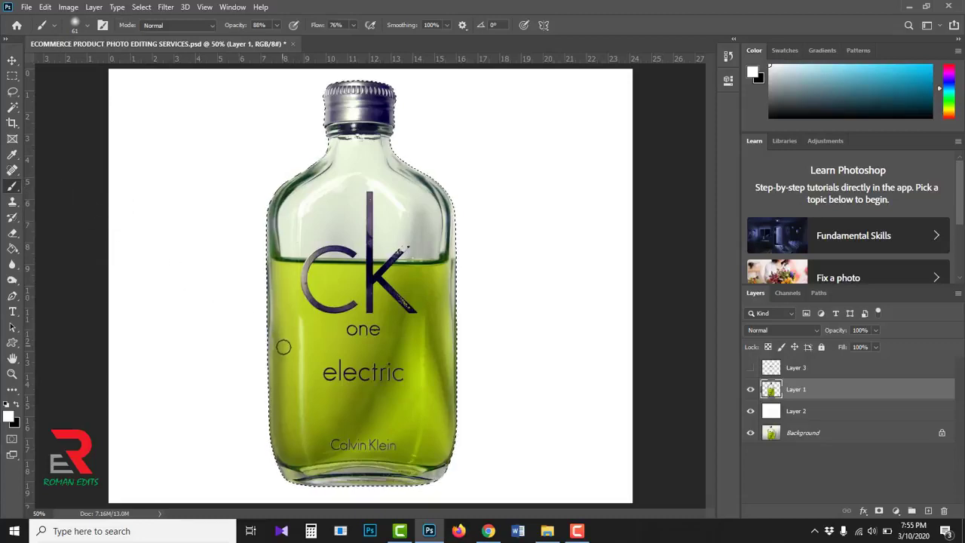
pyautogui.scroll(1, 318, 363)
pyautogui.scroll(-2, 317, 371)
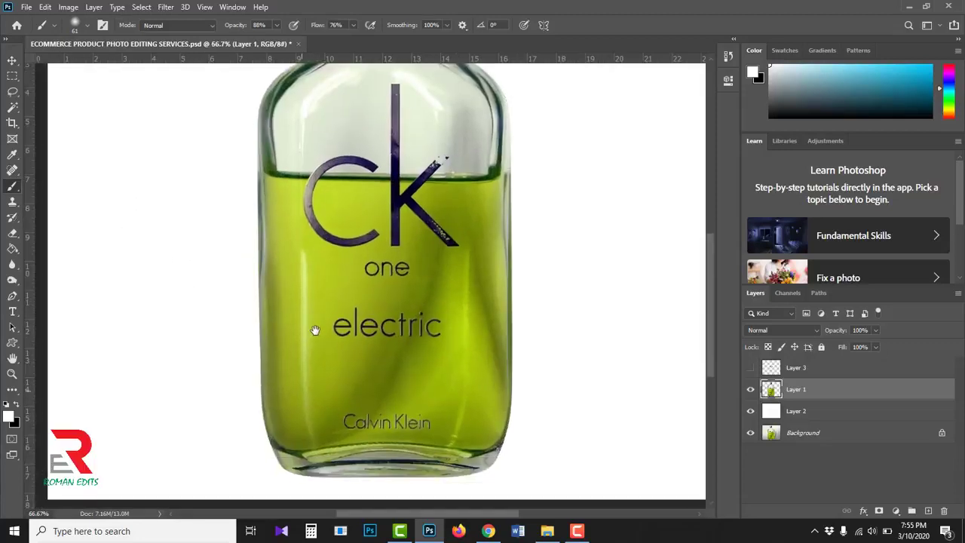
pyautogui.scroll(1, 317, 322)
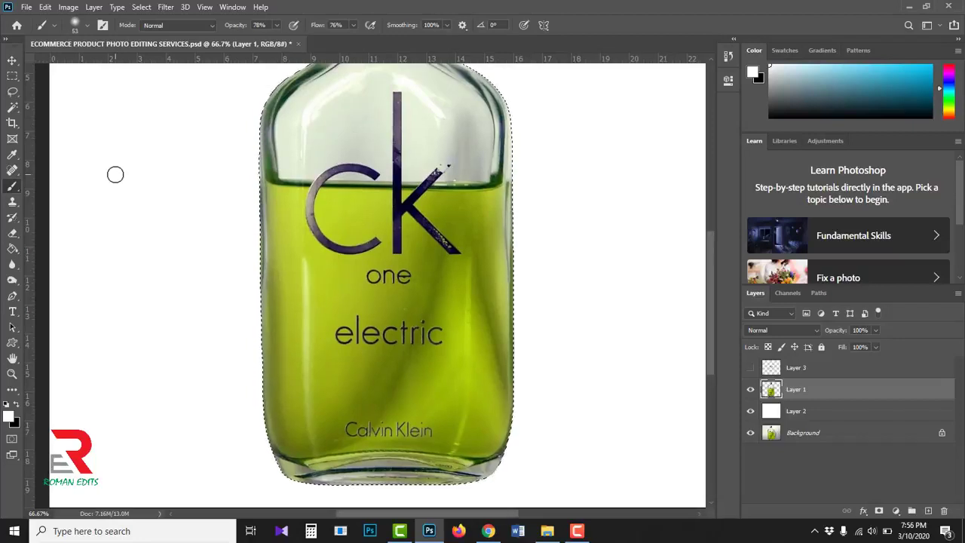
pyautogui.click(79, 28)
pyautogui.moveTo(87, 65); pyautogui.dragTo(119, 66)
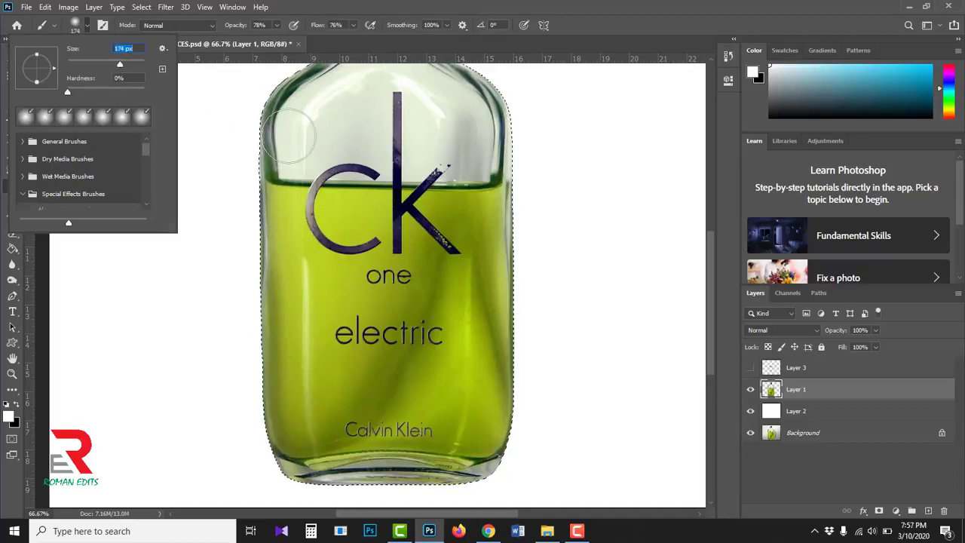
pyautogui.click(306, 8)
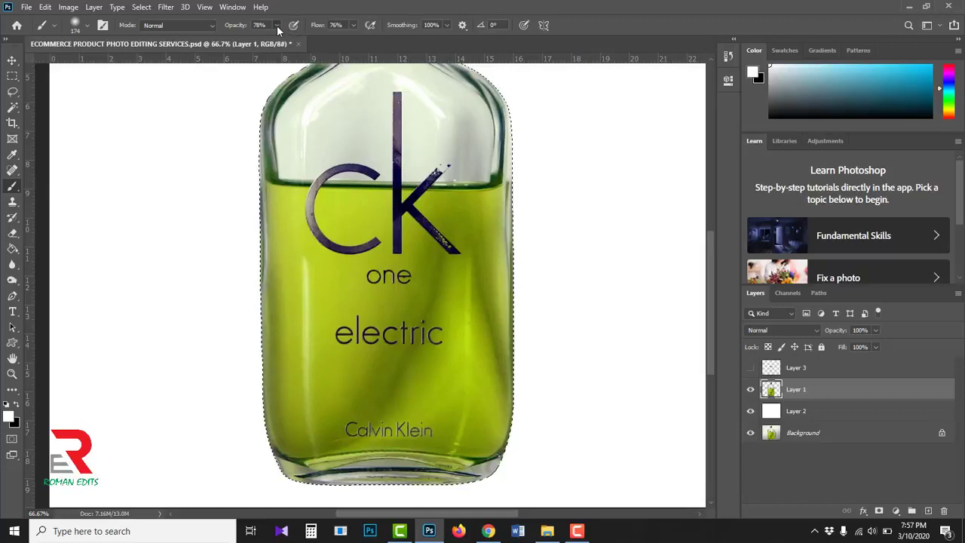
# Set the brush opacity to 100%, the flow to 49% and the smoothing to 16%.
pyautogui.click(277, 27)
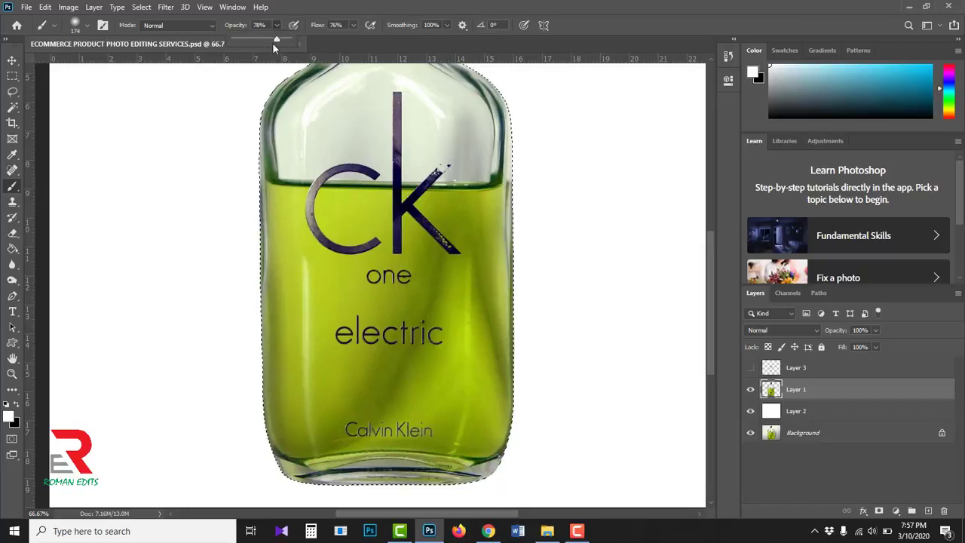
pyautogui.click(352, 26)
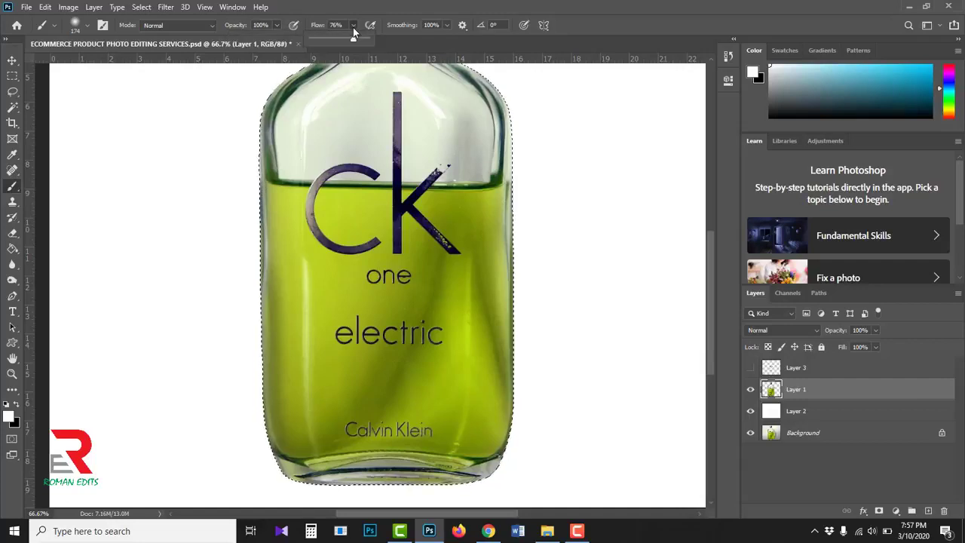
pyautogui.moveTo(353, 40); pyautogui.dragTo(335, 40)
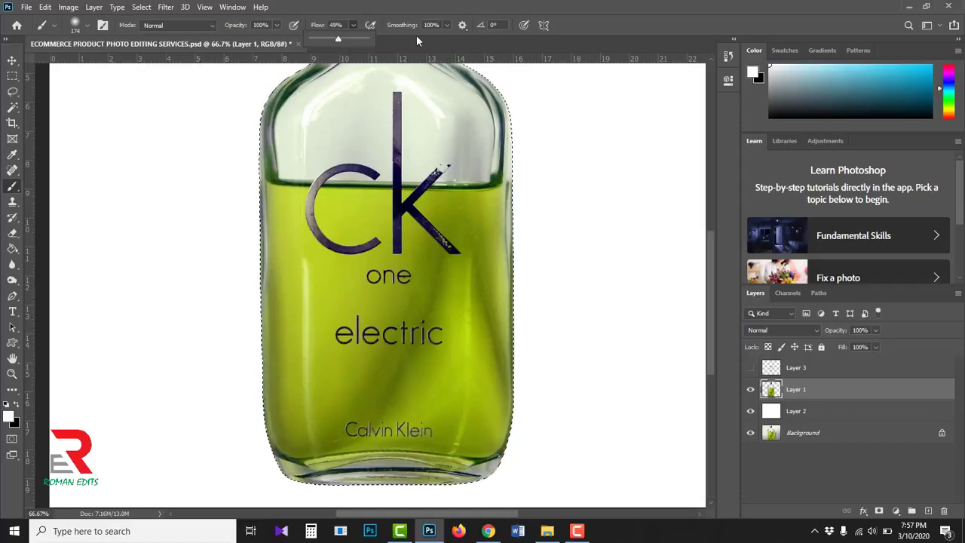
pyautogui.click(447, 25)
pyautogui.moveTo(444, 37); pyautogui.dragTo(420, 45)
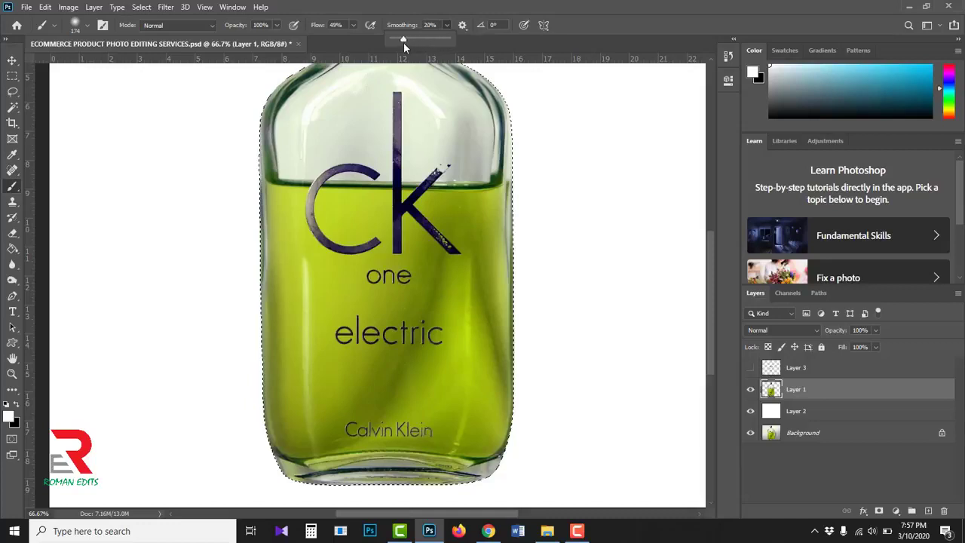
pyautogui.moveTo(402, 39); pyautogui.dragTo(401, 39)
pyautogui.click(590, 27)
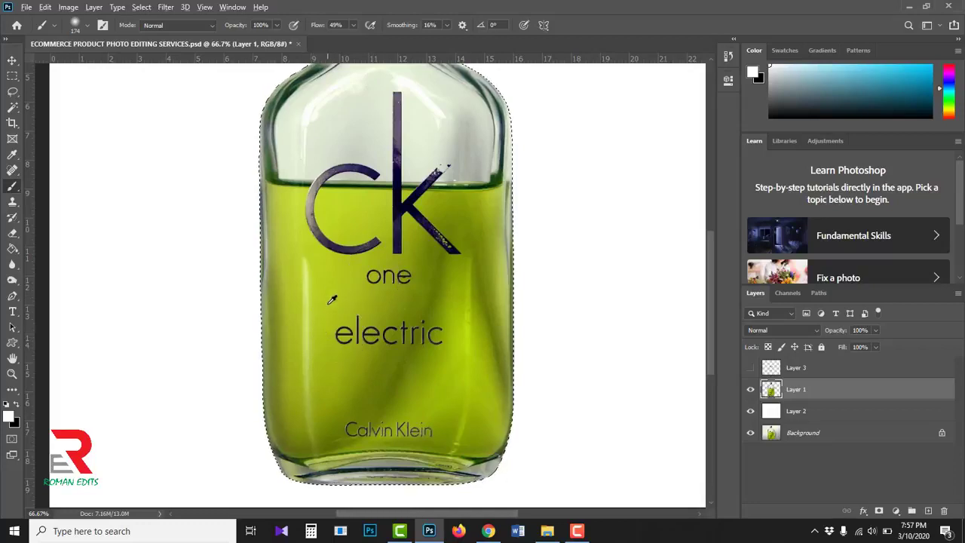
# Sample the liquid's yellow-green beside the lettering as the foreground colour, abbe26.
pyautogui.keyDown('alt'); pyautogui.click(291, 316); pyautogui.keyUp('alt')
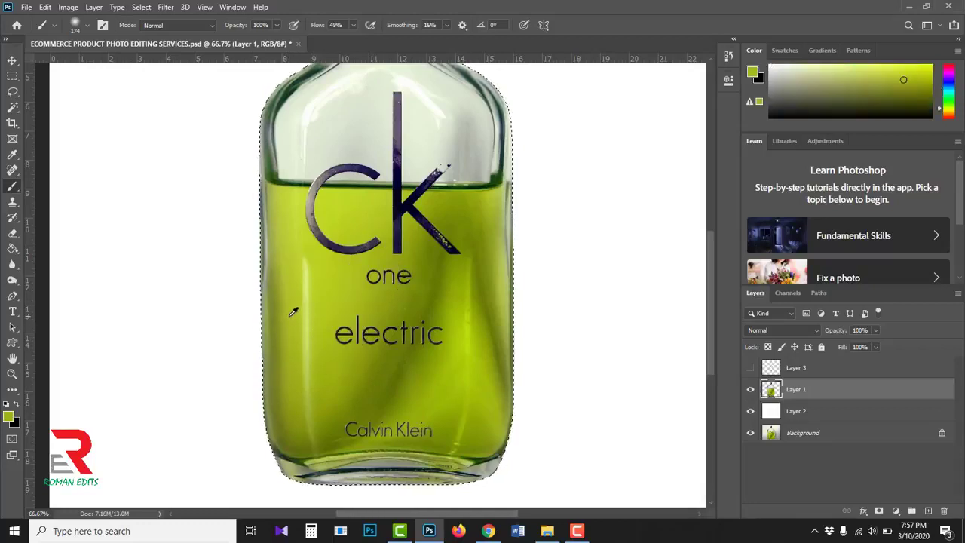
pyautogui.click(7, 417)
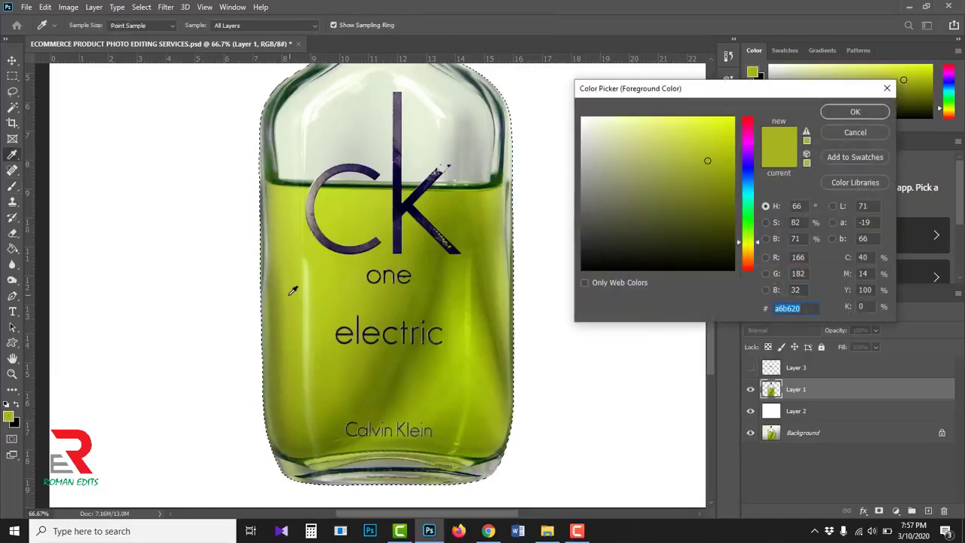
pyautogui.click(289, 298)
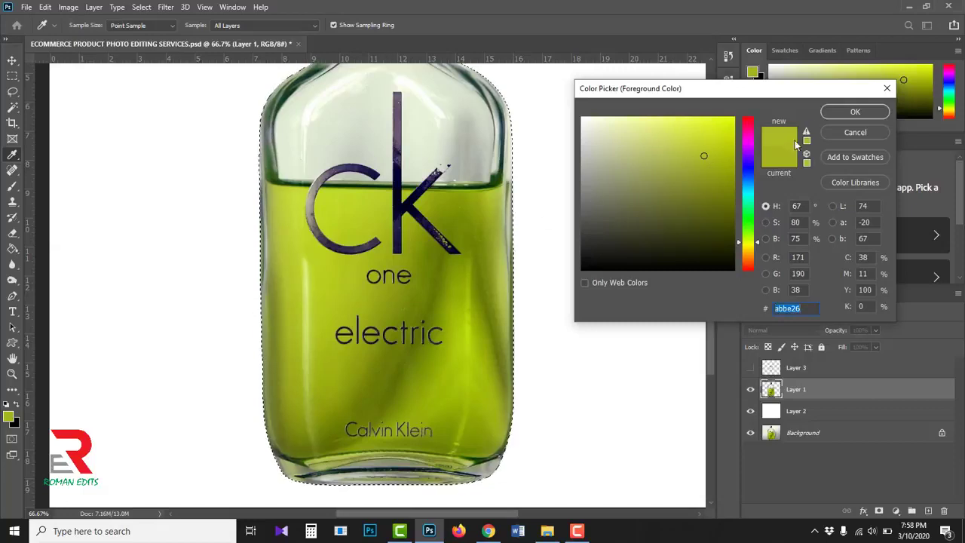
pyautogui.click(854, 112)
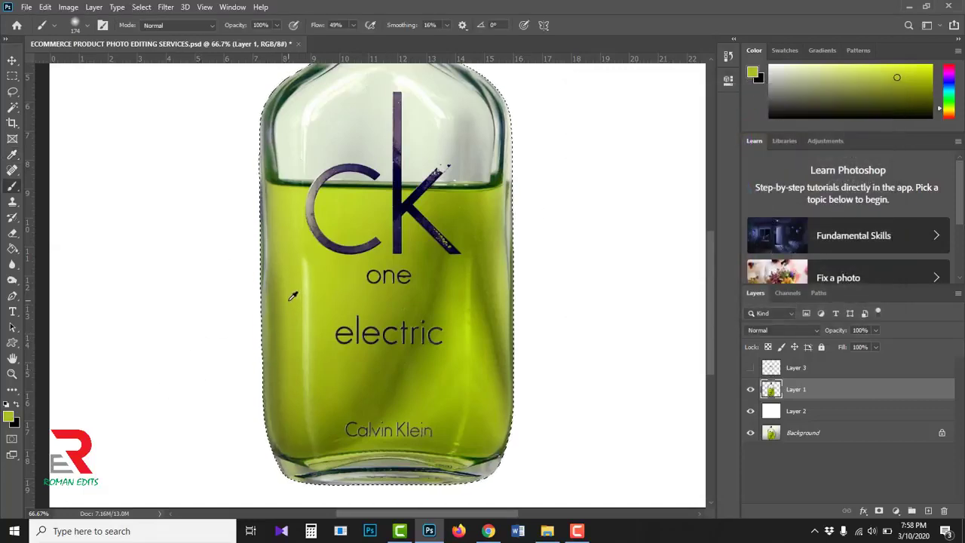
# Paint the sampled green over the liquid on Layer 1, covering its streaks, shadows and the one, electric and Calvin Klein lettering.
pyautogui.moveTo(311, 258)
pyautogui.mouseDown()
pyautogui.moveTo(313, 367)
pyautogui.moveTo(313, 252)
pyautogui.moveTo(312, 422)
pyautogui.mouseUp()
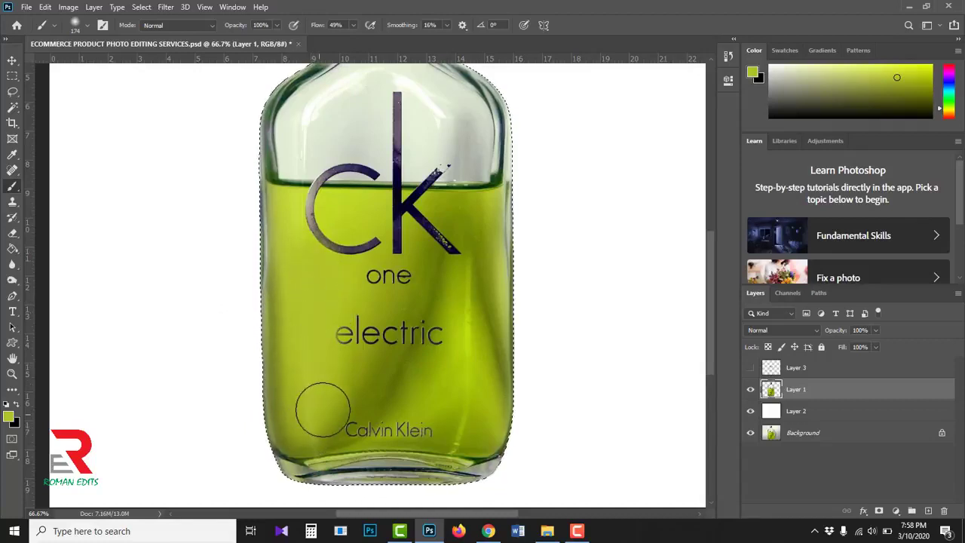
pyautogui.moveTo(295, 392); pyautogui.dragTo(291, 222)
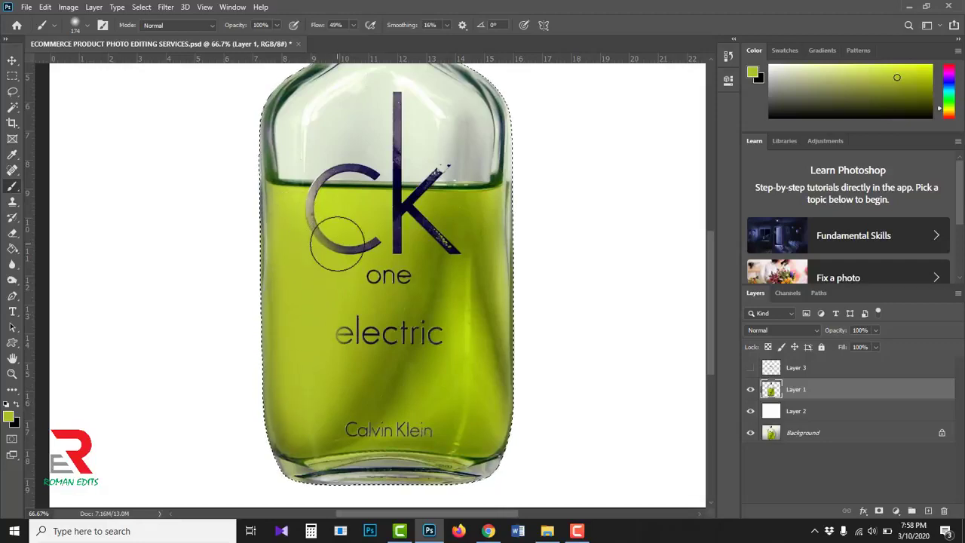
pyautogui.moveTo(337, 243); pyautogui.dragTo(456, 222)
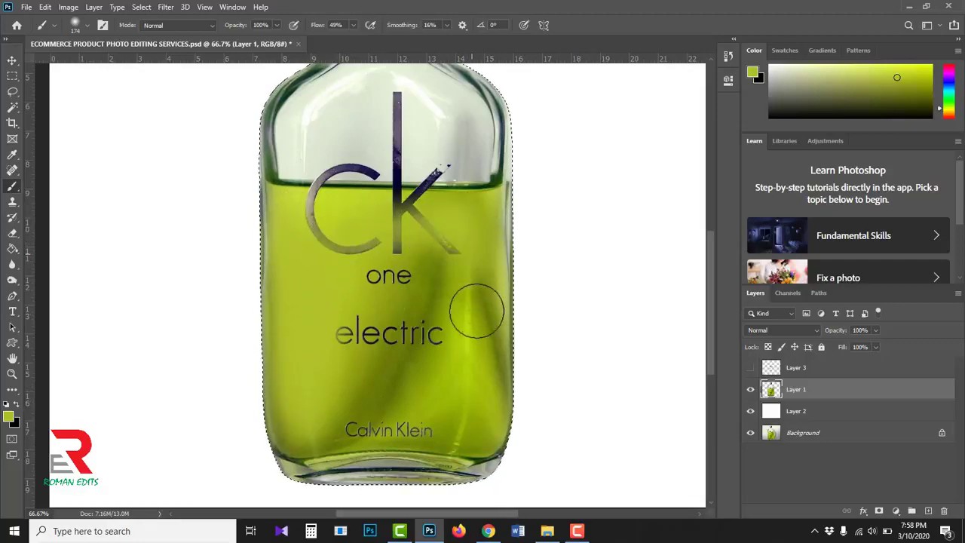
pyautogui.moveTo(476, 311); pyautogui.dragTo(474, 384)
pyautogui.moveTo(465, 420)
pyautogui.mouseDown()
pyautogui.moveTo(320, 426)
pyautogui.moveTo(320, 409)
pyautogui.moveTo(454, 382)
pyautogui.moveTo(351, 372)
pyautogui.moveTo(450, 330)
pyautogui.moveTo(388, 369)
pyautogui.moveTo(423, 258)
pyautogui.moveTo(428, 340)
pyautogui.moveTo(456, 314)
pyautogui.moveTo(405, 247)
pyautogui.moveTo(361, 359)
pyautogui.moveTo(393, 260)
pyautogui.moveTo(327, 312)
pyautogui.mouseUp()
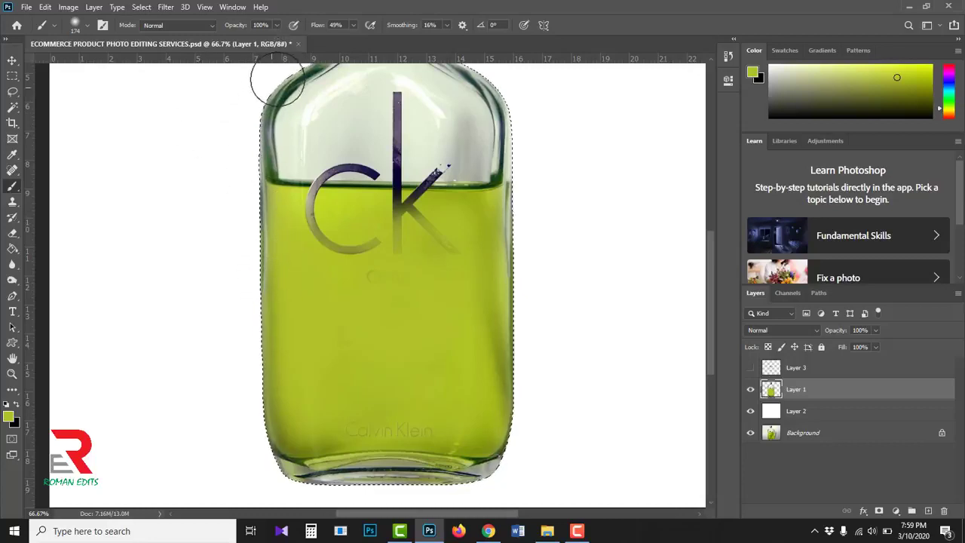
# Lower the brush opacity to 46% and paint over the liquid's edges and the remaining Calvin Klein traces.
pyautogui.click(277, 25)
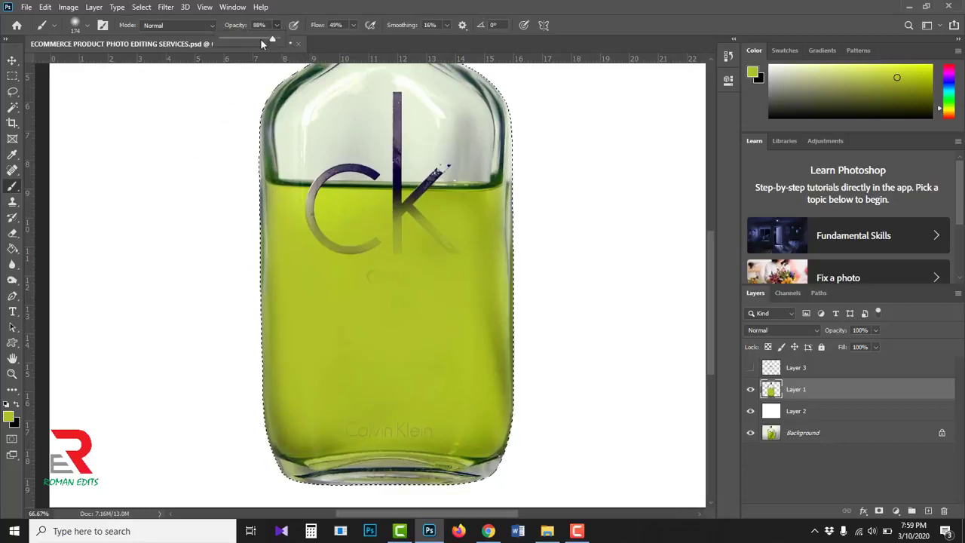
pyautogui.click(257, 231)
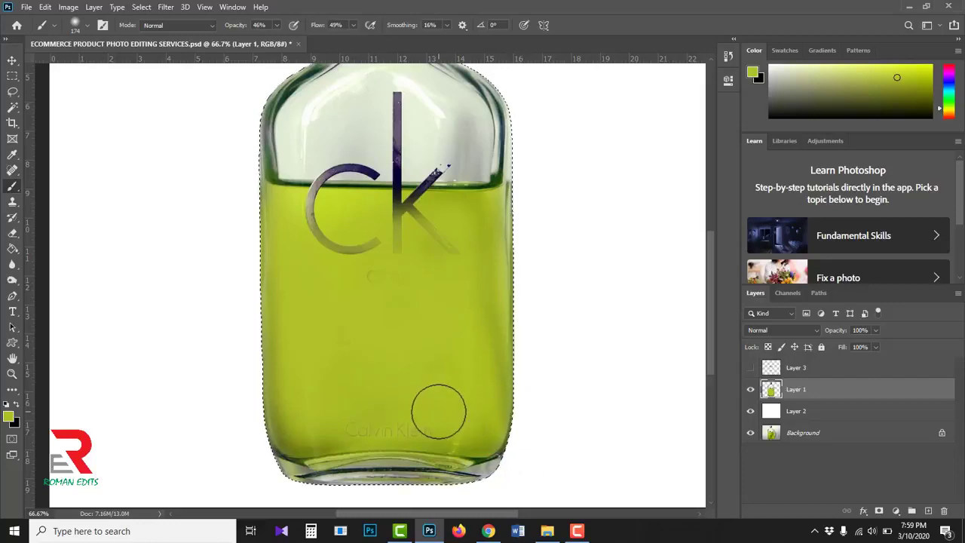
pyautogui.moveTo(439, 413)
pyautogui.mouseDown()
pyautogui.moveTo(312, 420)
pyautogui.moveTo(431, 418)
pyautogui.mouseUp()
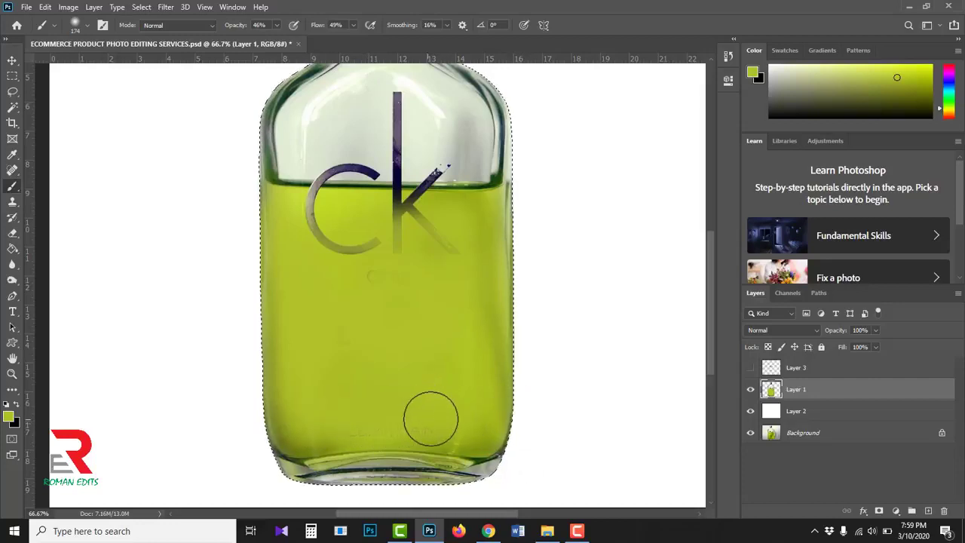
# Raise the brush opacity to 100% and paint green over the lower parts of the ck letters within the liquid.
pyautogui.click(277, 26)
pyautogui.moveTo(282, 39); pyautogui.dragTo(288, 39)
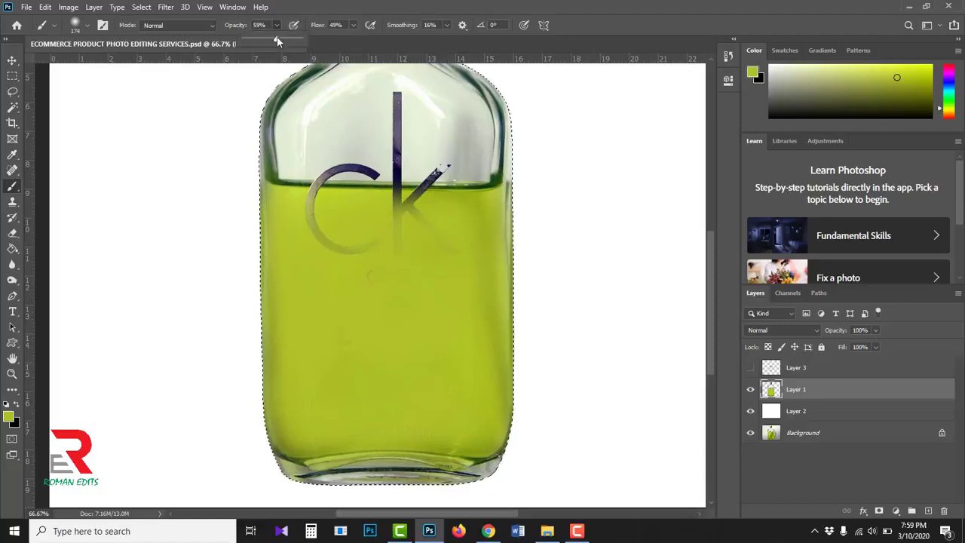
pyautogui.moveTo(291, 39); pyautogui.dragTo(302, 40)
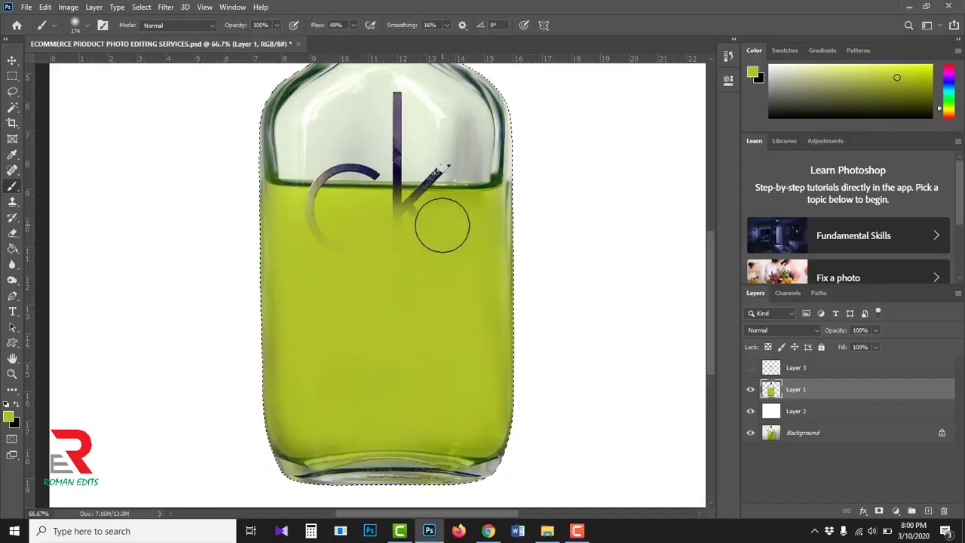
pyautogui.moveTo(442, 221)
pyautogui.mouseDown()
pyautogui.moveTo(322, 213)
pyautogui.moveTo(317, 242)
pyautogui.mouseUp()
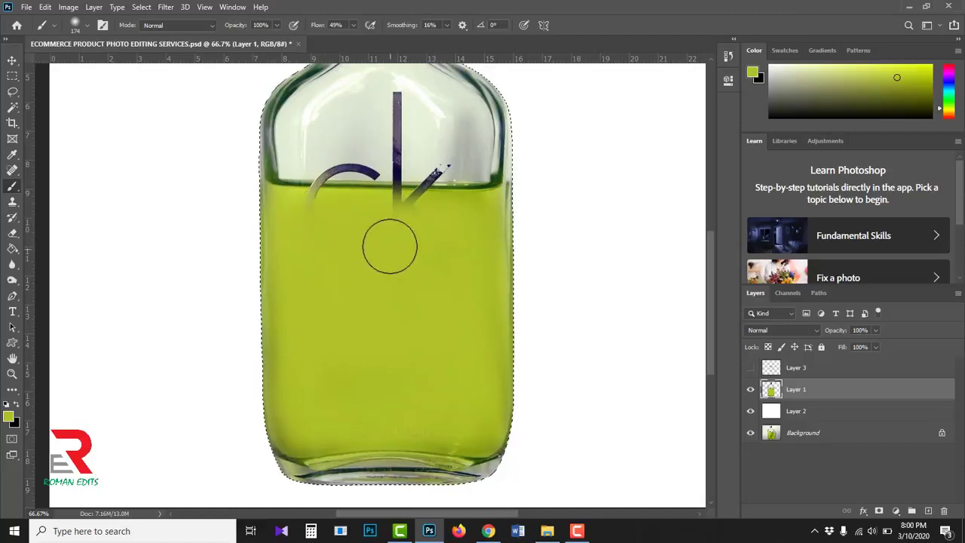
# Sample the pale glass colour, reduce the brush to 100 px and paint over the bright reflections in the bottle's upper part.
pyautogui.scroll(4, 361, 243)
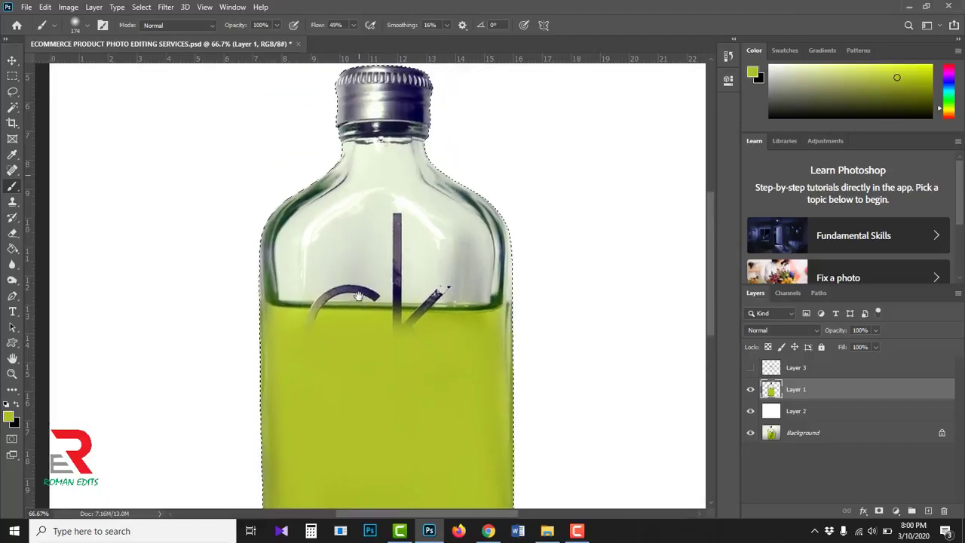
pyautogui.keyDown('ctrl'); pyautogui.click(341, 239); pyautogui.keyUp('ctrl')
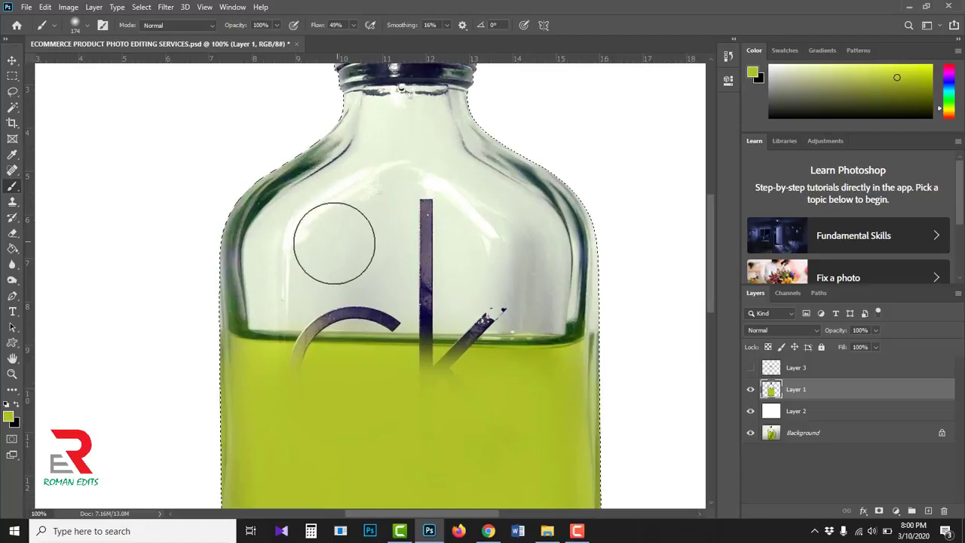
pyautogui.keyDown('alt'); pyautogui.click(266, 266); pyautogui.keyUp('alt')
pyautogui.press('[')
pyautogui.press('[')
pyautogui.press('[')
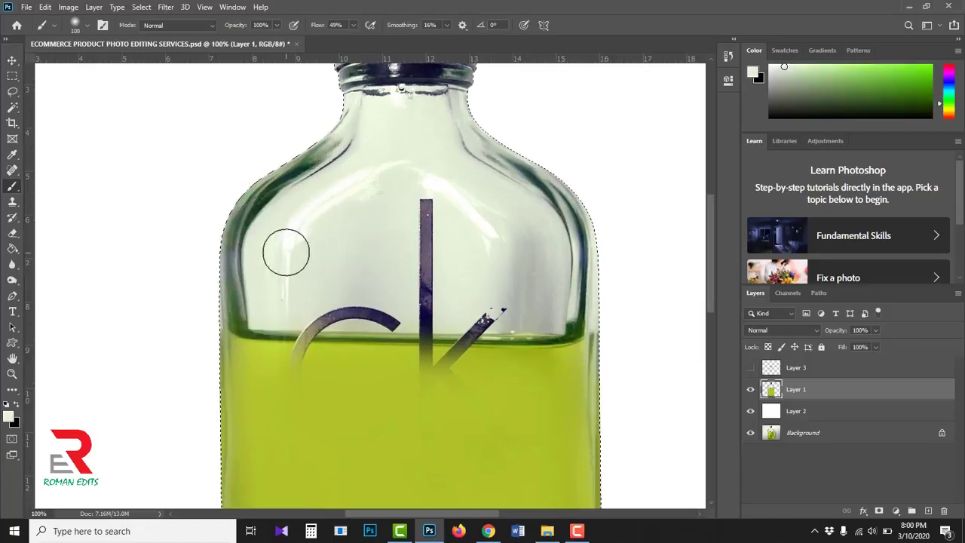
pyautogui.moveTo(292, 242)
pyautogui.mouseDown()
pyautogui.moveTo(340, 200)
pyautogui.moveTo(303, 258)
pyautogui.moveTo(414, 159)
pyautogui.mouseUp()
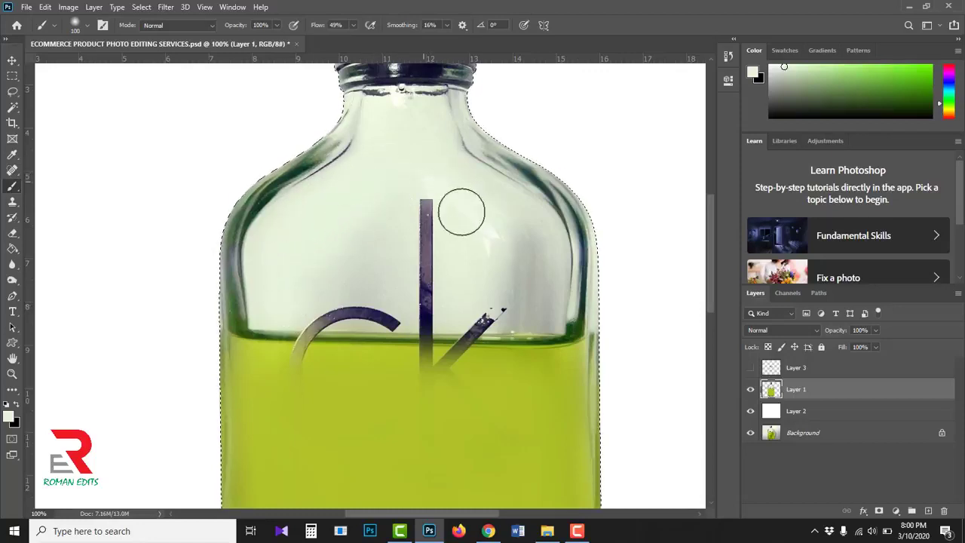
# Paint out the remaining reflections with a 150 px brush, then soften the dark shoulder edges at 56% opacity.
pyautogui.press(']')
pyautogui.press(']')
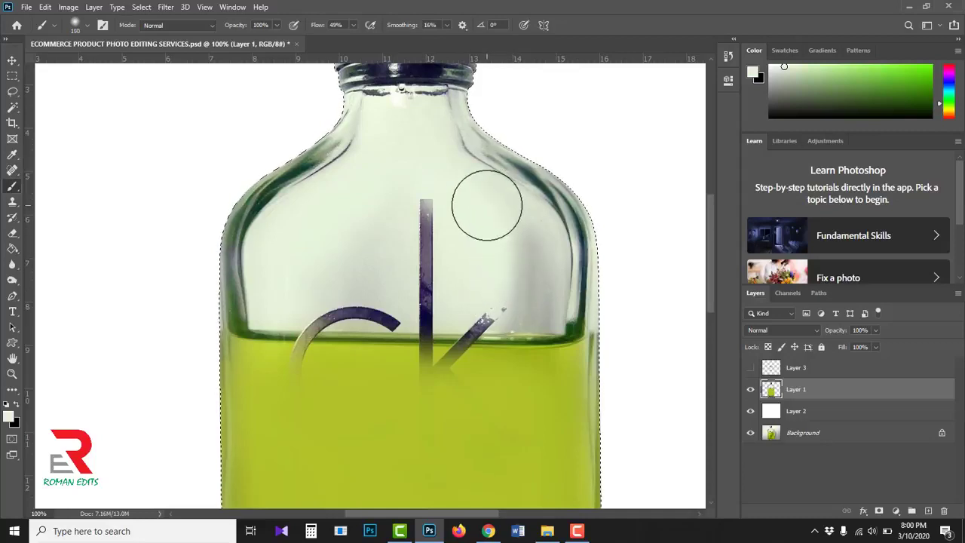
pyautogui.click(277, 25)
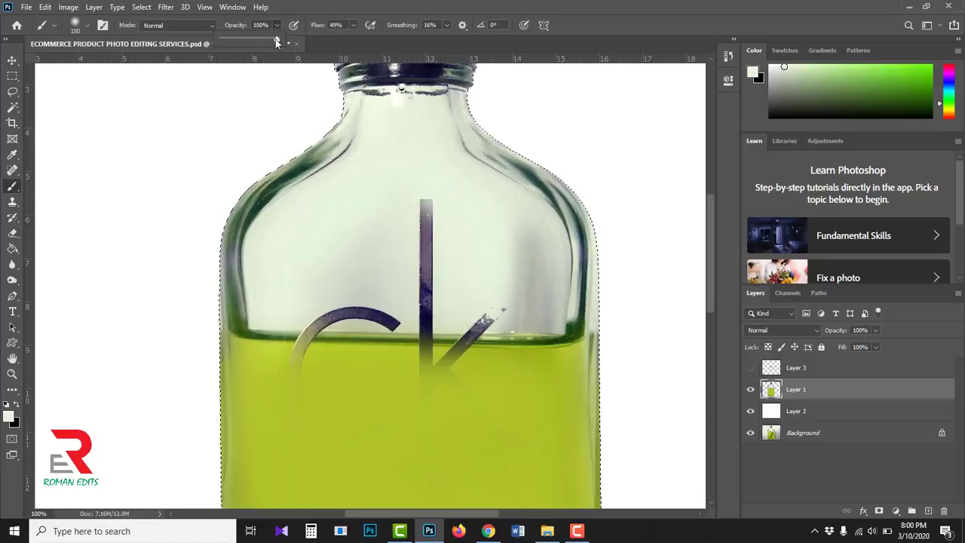
pyautogui.moveTo(477, 180)
pyautogui.mouseDown()
pyautogui.moveTo(546, 227)
pyautogui.moveTo(565, 265)
pyautogui.moveTo(527, 209)
pyautogui.moveTo(570, 286)
pyautogui.moveTo(537, 290)
pyautogui.moveTo(509, 273)
pyautogui.moveTo(538, 301)
pyautogui.moveTo(508, 302)
pyautogui.moveTo(555, 303)
pyautogui.moveTo(523, 268)
pyautogui.moveTo(517, 242)
pyautogui.moveTo(503, 286)
pyautogui.moveTo(574, 305)
pyautogui.mouseUp()
pyautogui.moveTo(525, 195)
pyautogui.mouseDown()
pyautogui.moveTo(443, 144)
pyautogui.moveTo(561, 235)
pyautogui.moveTo(476, 173)
pyautogui.moveTo(544, 224)
pyautogui.moveTo(579, 307)
pyautogui.moveTo(398, 244)
pyautogui.moveTo(358, 141)
pyautogui.moveTo(277, 254)
pyautogui.moveTo(266, 242)
pyautogui.moveTo(365, 162)
pyautogui.moveTo(290, 216)
pyautogui.moveTo(286, 203)
pyautogui.moveTo(367, 129)
pyautogui.moveTo(326, 182)
pyautogui.mouseUp()
pyautogui.moveTo(344, 136); pyautogui.dragTo(258, 199)
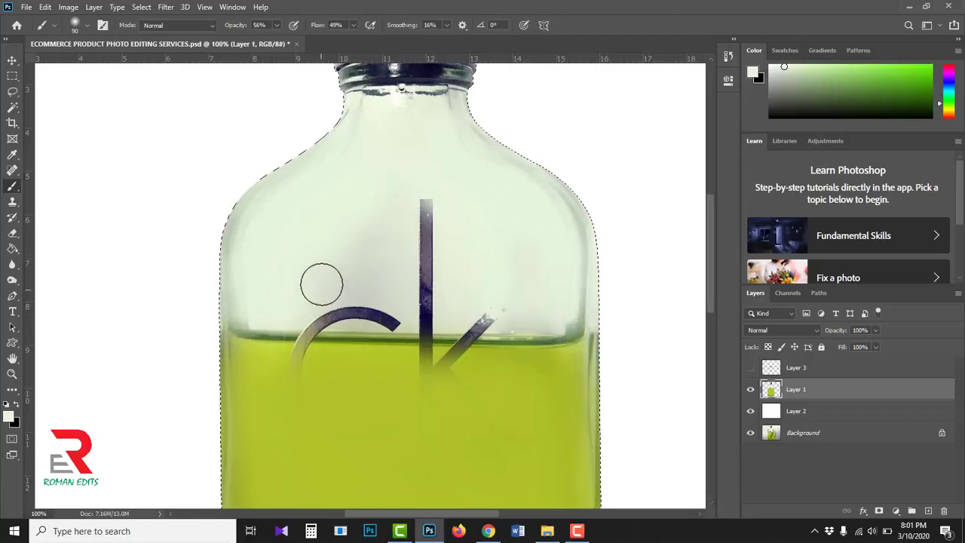
# Enlarge the brush to 125 px and paint the pale glass colour over the ck lettering above the liquid.
pyautogui.press(']')
pyautogui.press(']')
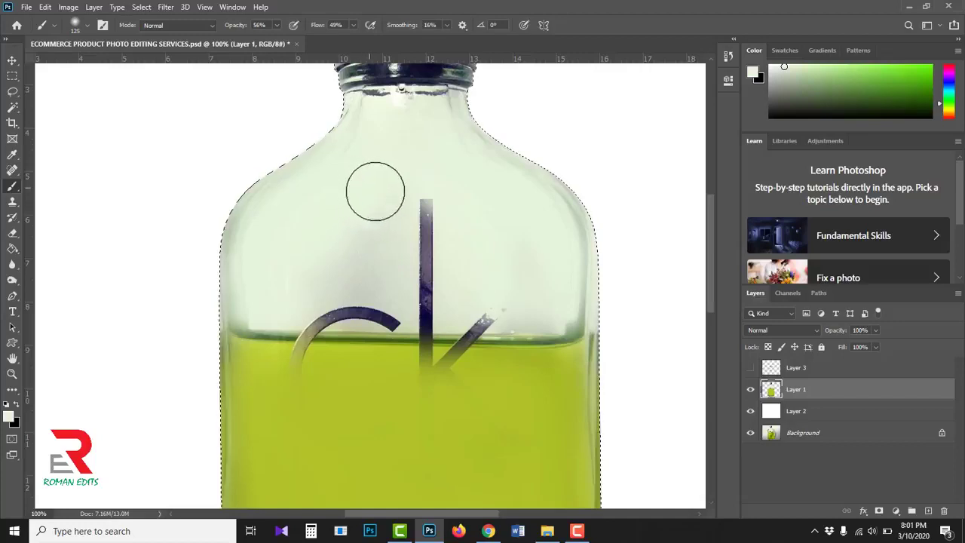
pyautogui.moveTo(459, 297)
pyautogui.mouseDown()
pyautogui.moveTo(508, 300)
pyautogui.moveTo(434, 295)
pyautogui.moveTo(420, 180)
pyautogui.moveTo(433, 251)
pyautogui.moveTo(467, 261)
pyautogui.moveTo(446, 296)
pyautogui.moveTo(557, 306)
pyautogui.moveTo(377, 286)
pyautogui.moveTo(335, 248)
pyautogui.mouseUp()
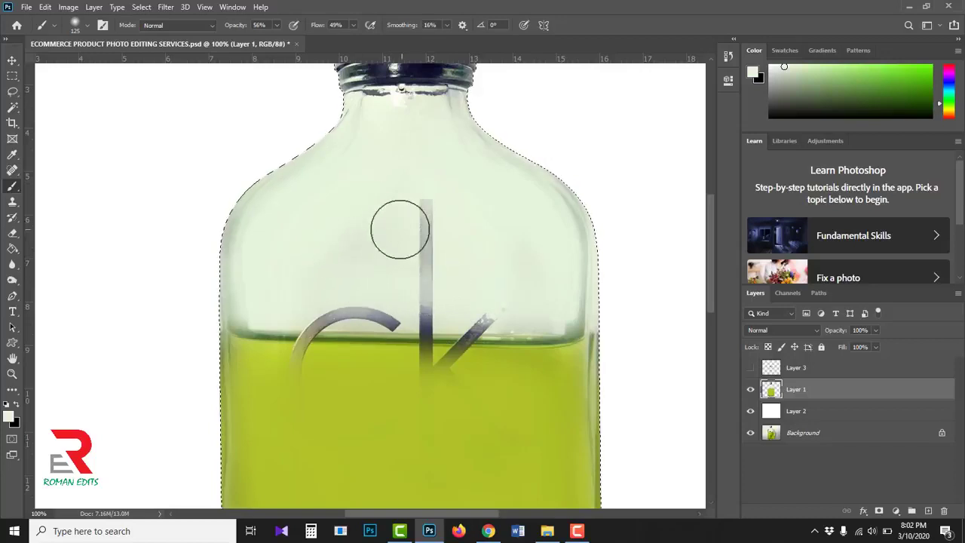
# Sample the liquid's green near the bottle's base and paint over the lettering traces and pale spots there.
pyautogui.moveTo(475, 429)
pyautogui.mouseDown()
pyautogui.moveTo(459, 172)
pyautogui.moveTo(455, 187)
pyautogui.mouseUp()
pyautogui.moveTo(483, 446); pyautogui.dragTo(470, 342)
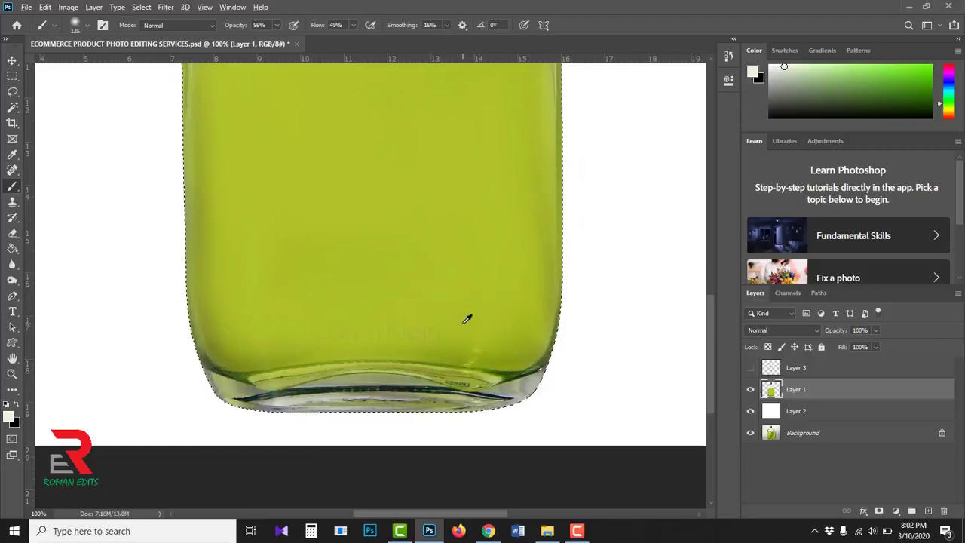
pyautogui.keyDown('alt'); pyautogui.click(467, 321); pyautogui.keyUp('alt')
pyautogui.moveTo(468, 342)
pyautogui.mouseDown()
pyautogui.moveTo(503, 341)
pyautogui.moveTo(469, 338)
pyautogui.mouseUp()
pyautogui.moveTo(328, 325)
pyautogui.mouseDown()
pyautogui.moveTo(475, 324)
pyautogui.moveTo(236, 343)
pyautogui.moveTo(218, 325)
pyautogui.moveTo(259, 317)
pyautogui.mouseUp()
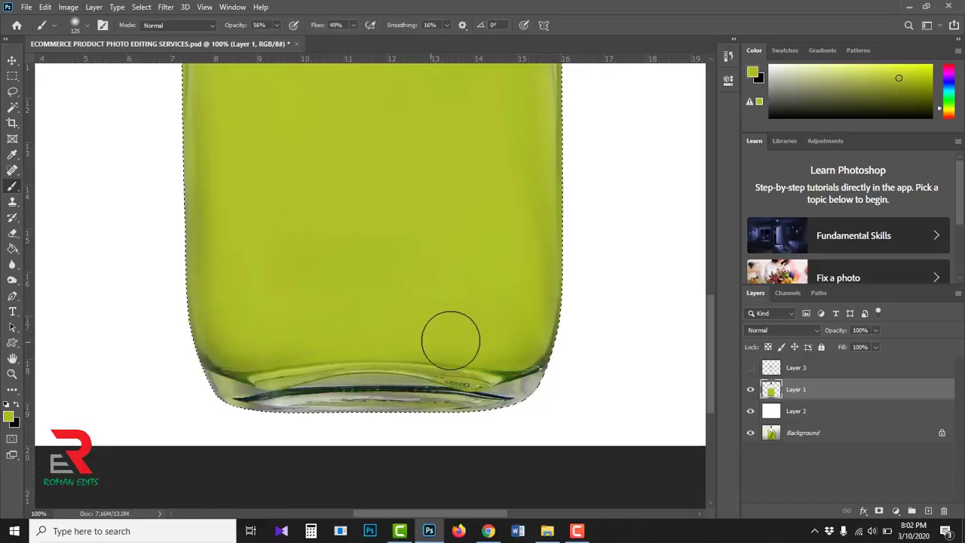
# With the Clone Stamp reduced to 50 px, sample the liquid line and clone out the dark smudge at its right end.
pyautogui.moveTo(501, 229); pyautogui.dragTo(505, 330)
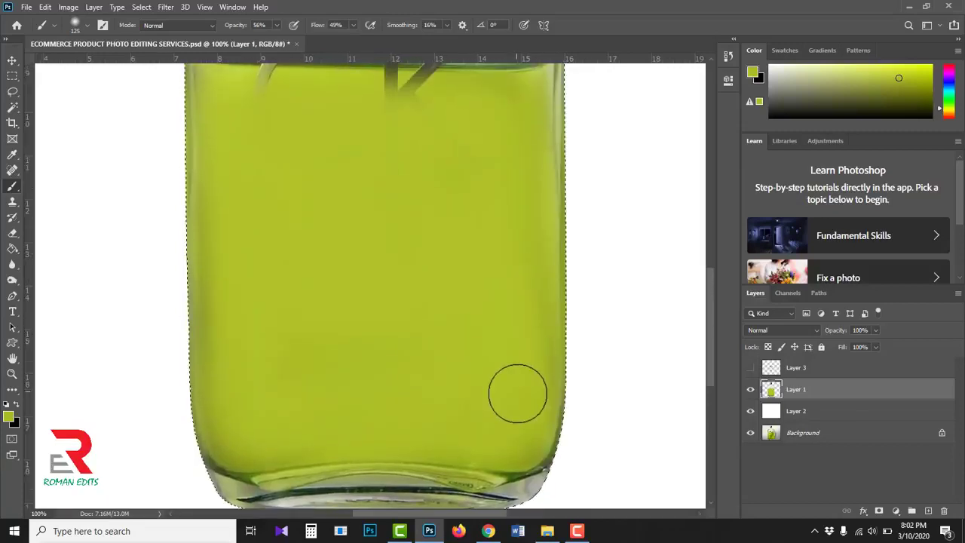
pyautogui.moveTo(511, 169); pyautogui.dragTo(513, 322)
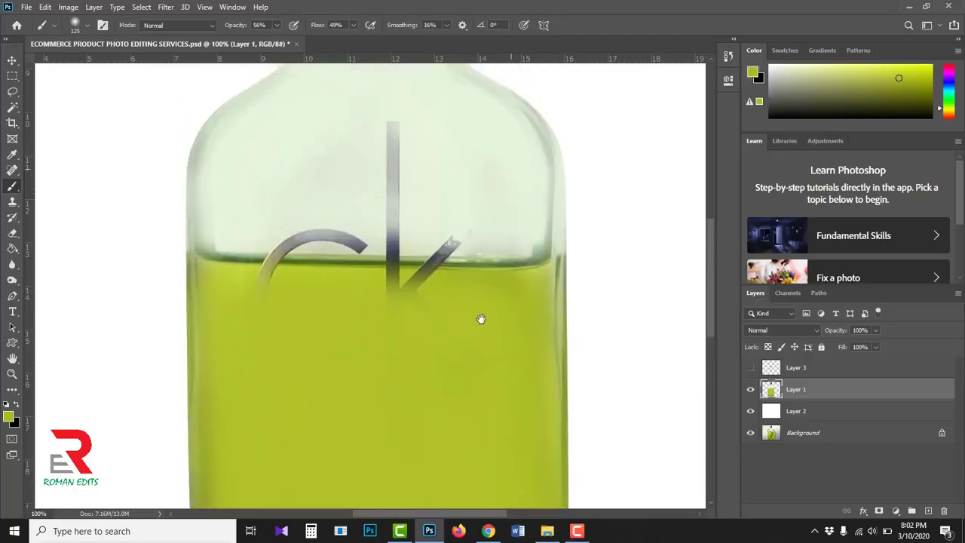
pyautogui.keyDown('ctrl'); pyautogui.click(514, 268); pyautogui.keyUp('ctrl')
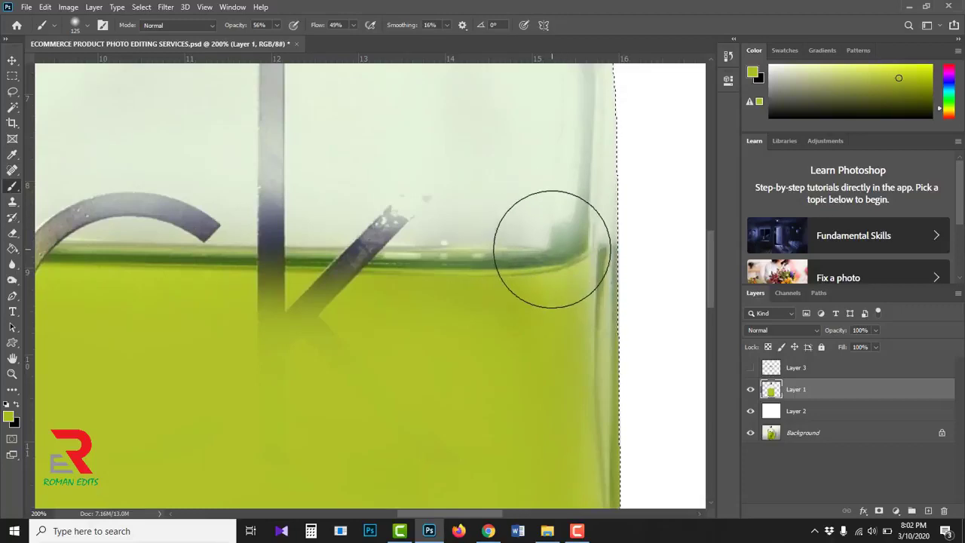
pyautogui.click(13, 203)
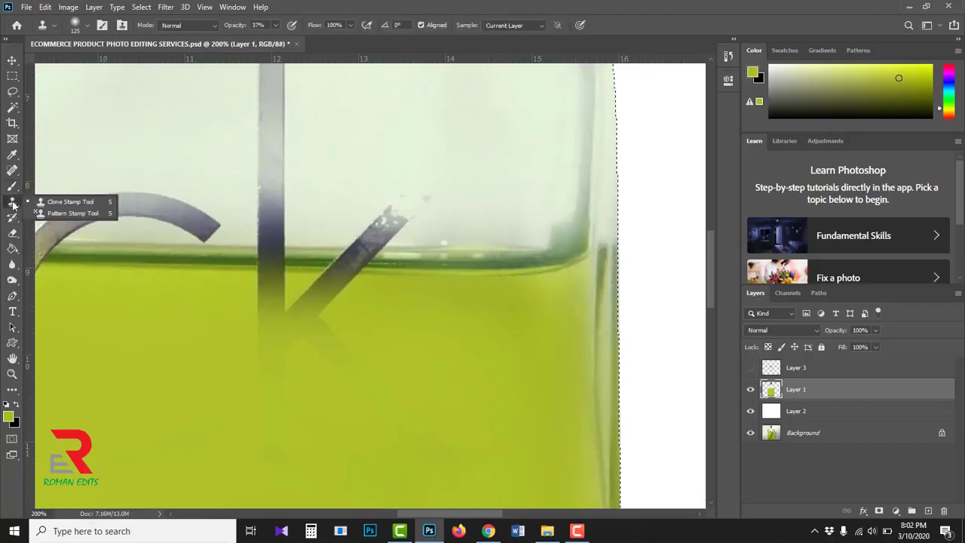
pyautogui.click(68, 202)
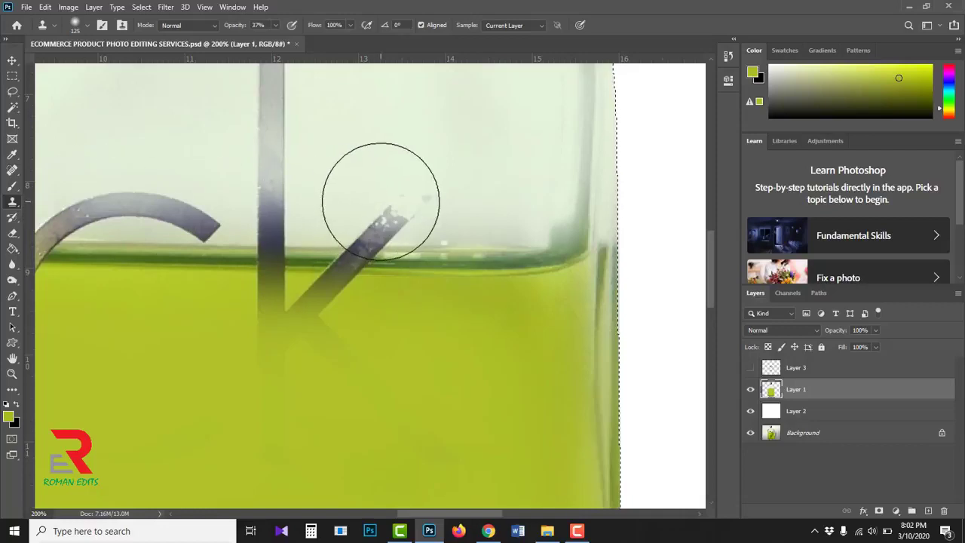
pyautogui.press('[')
pyautogui.press('[')
pyautogui.press('[')
pyautogui.press('[')
pyautogui.press('[')
pyautogui.press('[')
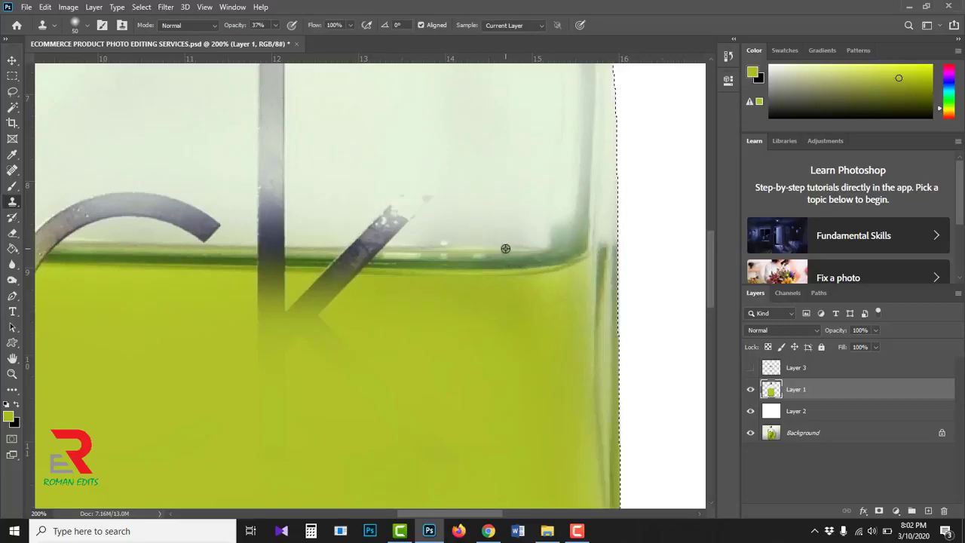
pyautogui.keyDown('alt'); pyautogui.click(506, 249); pyautogui.keyUp('alt')
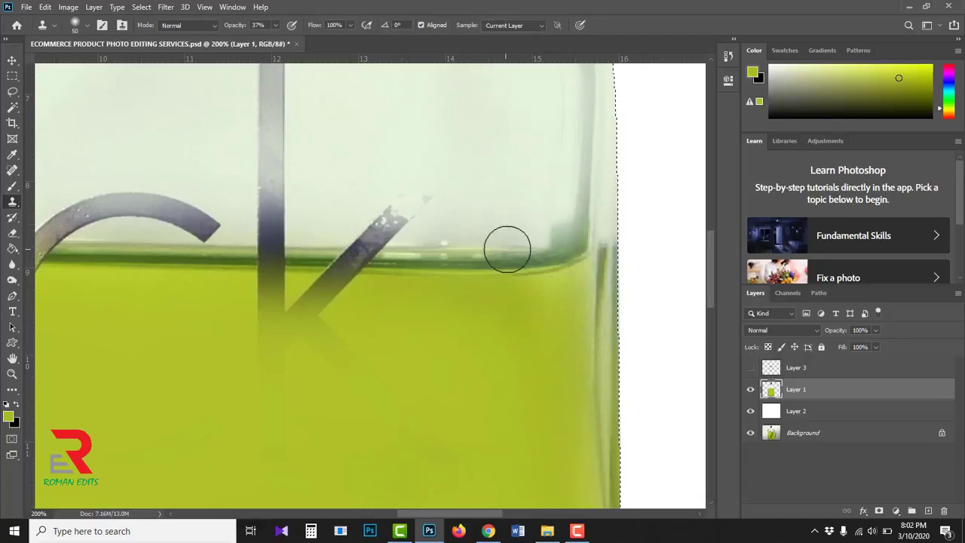
pyautogui.click(547, 248)
pyautogui.moveTo(547, 247)
pyautogui.mouseDown()
pyautogui.moveTo(563, 243)
pyautogui.moveTo(553, 222)
pyautogui.mouseUp()
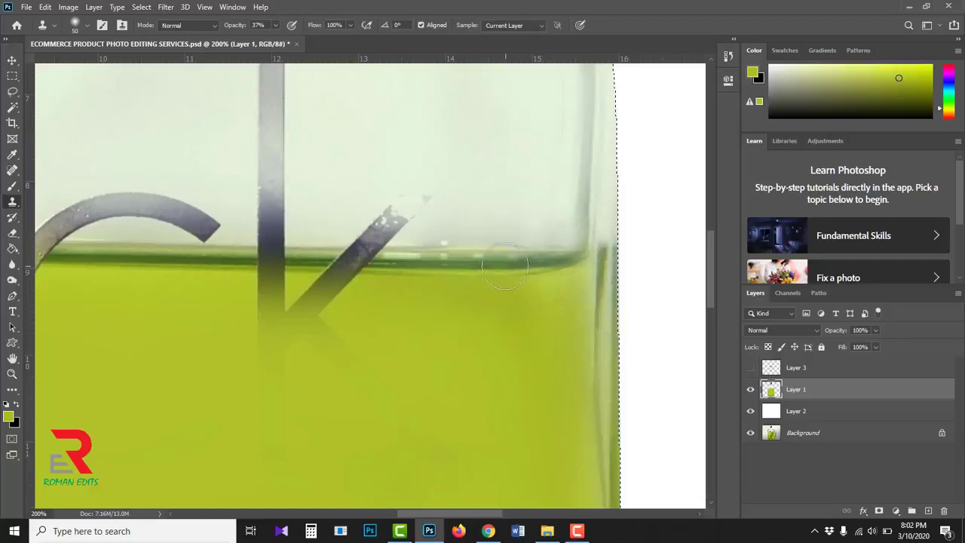
# Clone the liquid line over the smudge at its left end, undoing the last stroke that runs across the letter c.
pyautogui.moveTo(261, 254); pyautogui.dragTo(510, 264)
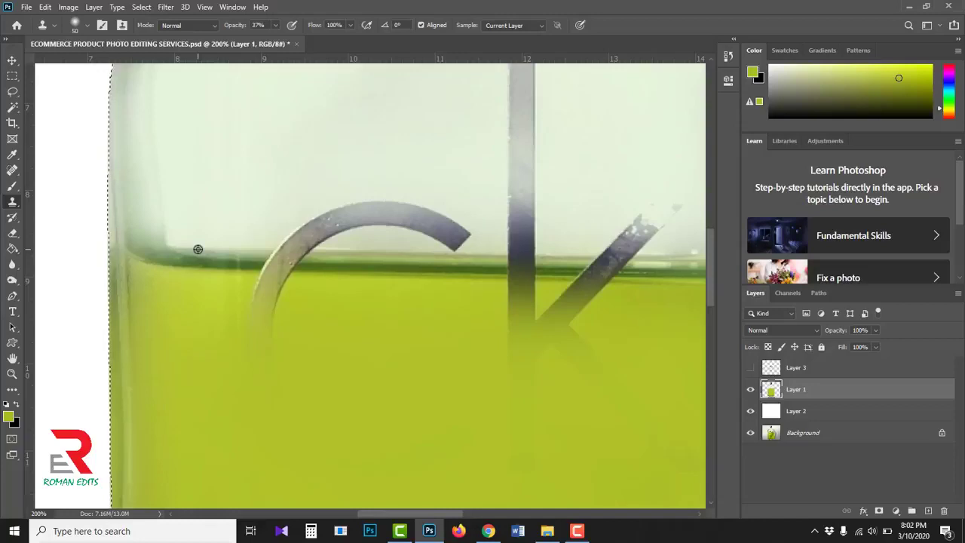
pyautogui.keyDown('alt'); pyautogui.click(197, 249); pyautogui.keyUp('alt')
pyautogui.click(166, 247)
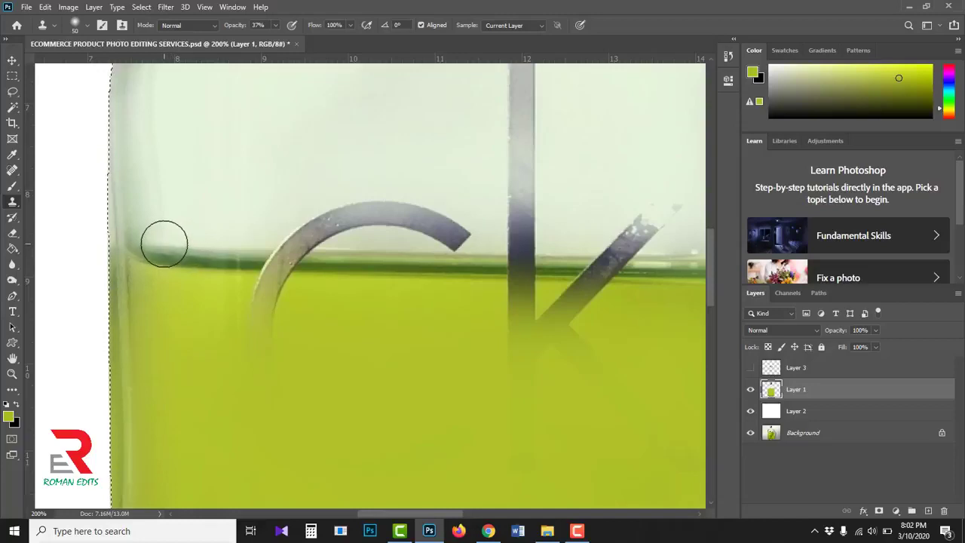
pyautogui.moveTo(164, 243); pyautogui.dragTo(158, 241)
pyautogui.moveTo(219, 250); pyautogui.dragTo(373, 254)
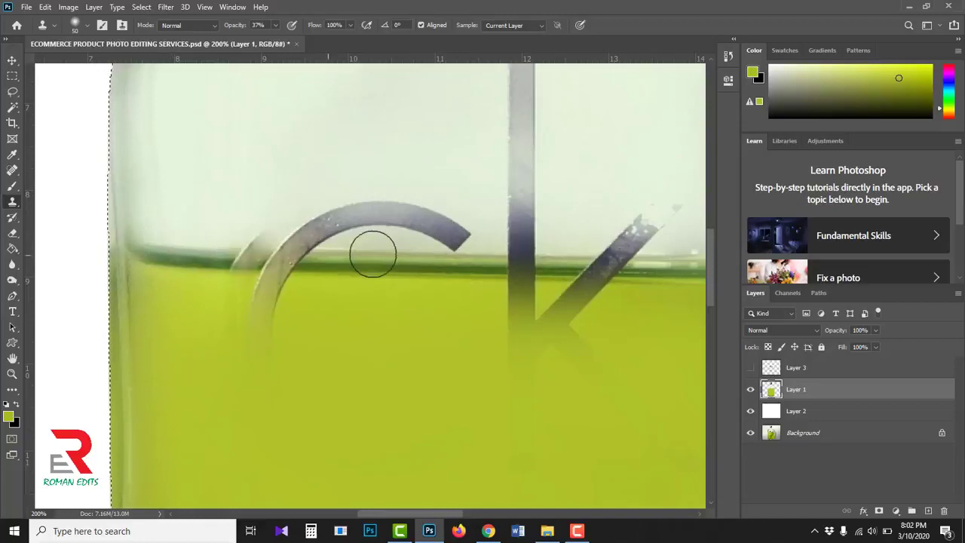
pyautogui.hotkey('ctrl', 'z')
# Clear the selection around the bottle.
pyautogui.keyDown('alt'); pyautogui.click(415, 246); pyautogui.keyUp('alt')
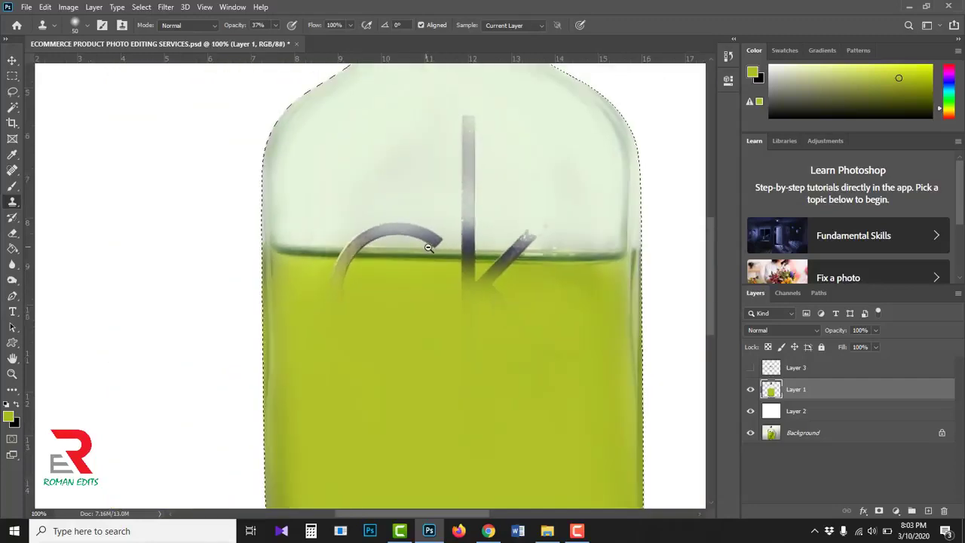
pyautogui.keyDown('alt'); pyautogui.click(428, 248); pyautogui.keyUp('alt')
pyautogui.keyDown('alt'); pyautogui.click(446, 255); pyautogui.keyUp('alt')
pyautogui.moveTo(453, 272); pyautogui.dragTo(415, 294)
pyautogui.hotkey('ctrl', 'd')
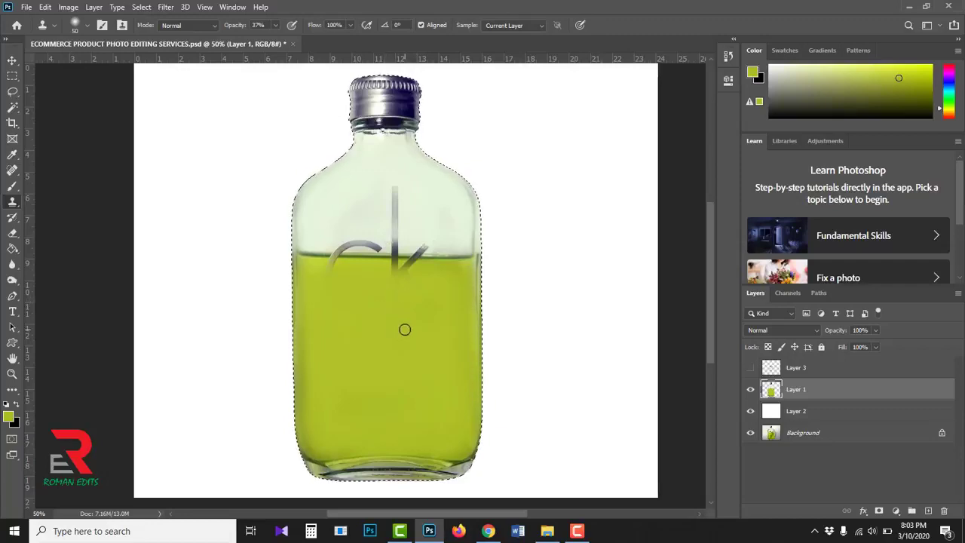
pyautogui.click(141, 8)
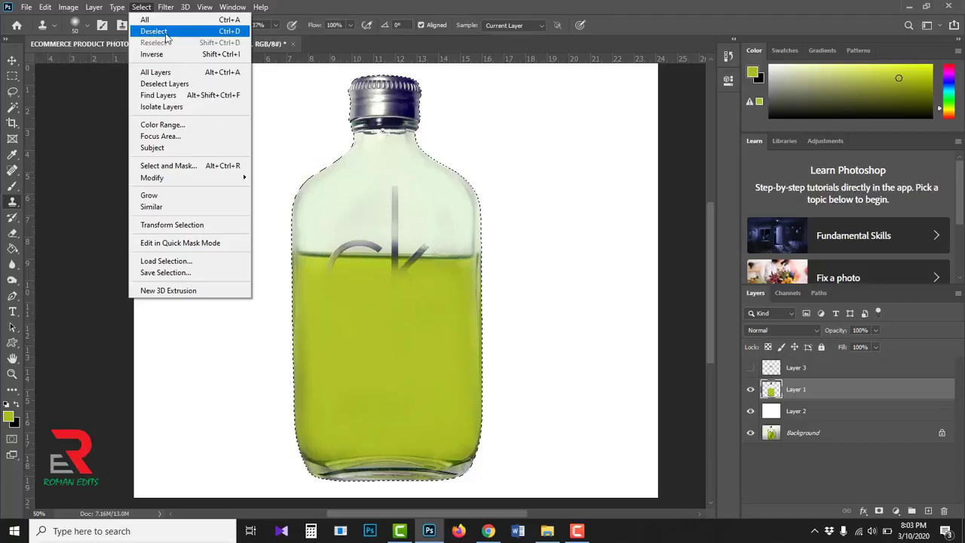
pyautogui.click(225, 31)
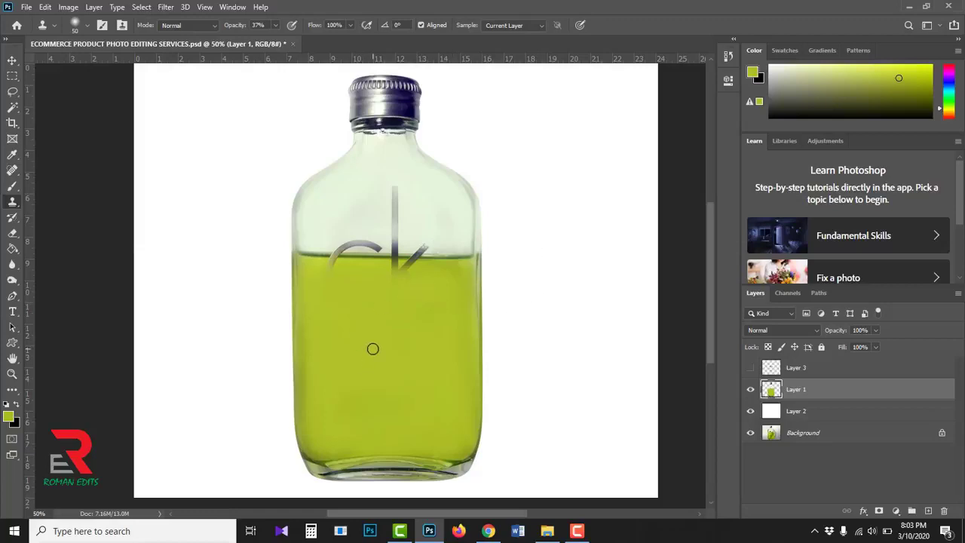
# Show Layer 3 with the lettering and load its pixels as a selection.
pyautogui.click(832, 369)
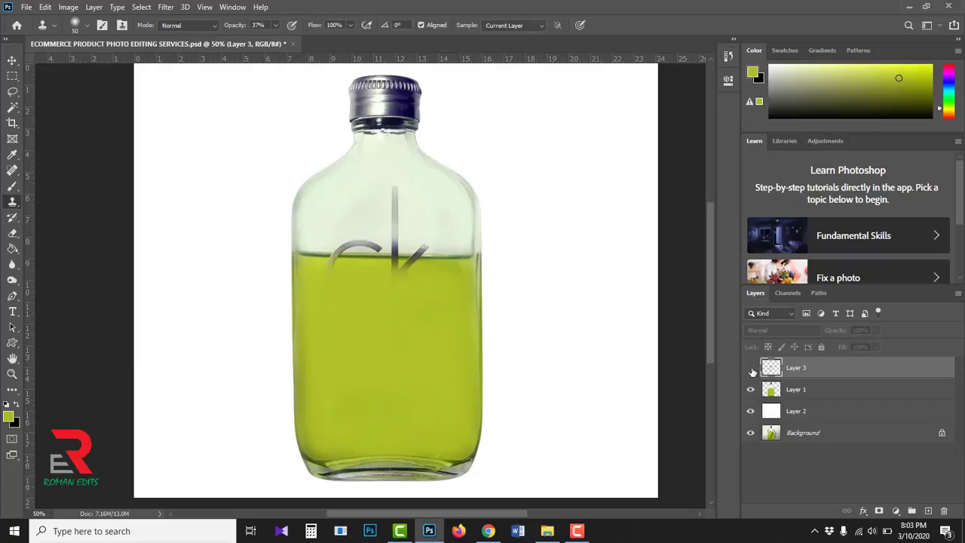
pyautogui.click(750, 368)
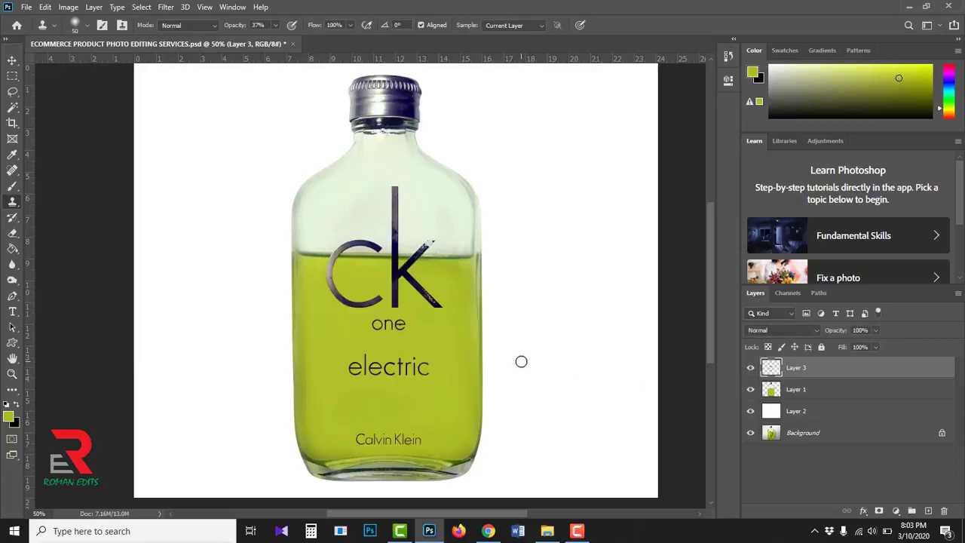
pyautogui.scroll(1, 423, 309)
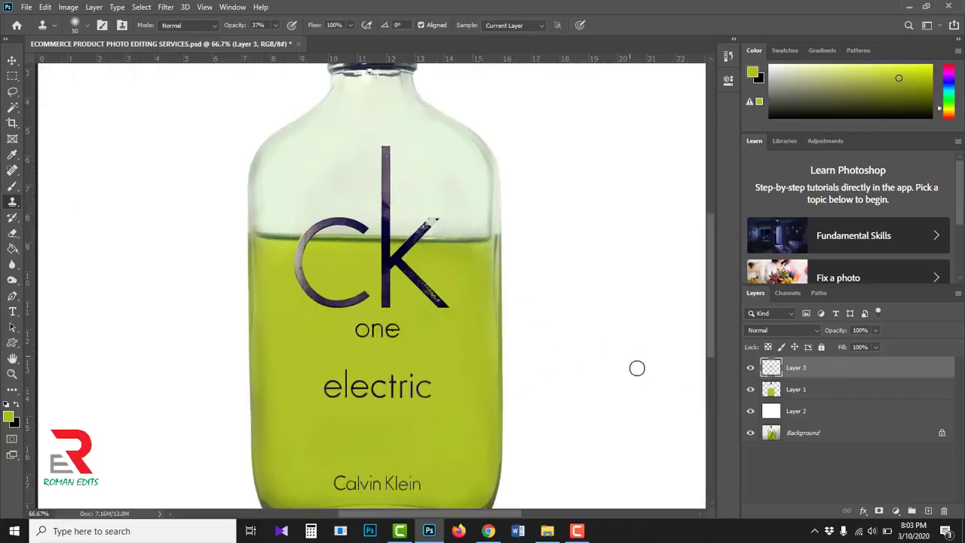
pyautogui.rightClick(767, 369)
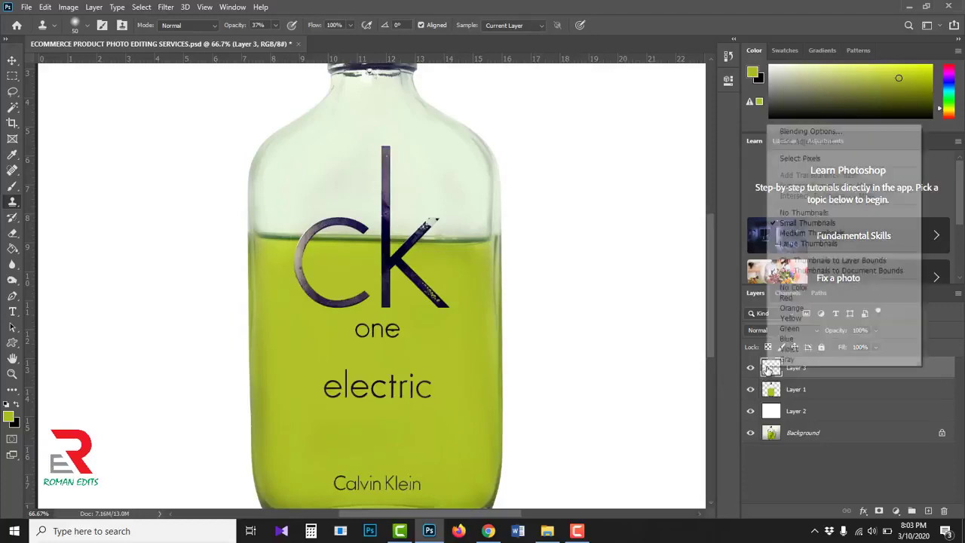
pyautogui.click(814, 159)
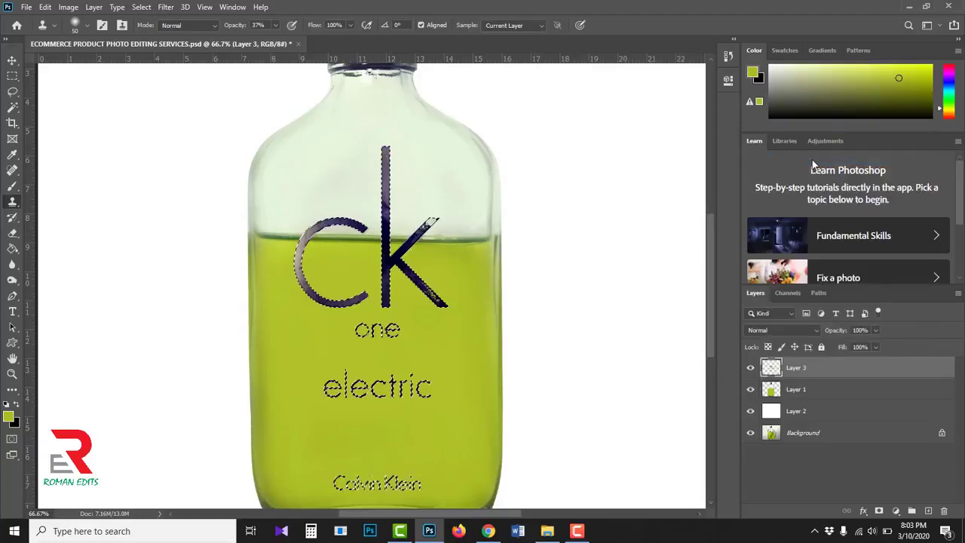
# Set the foreground colour to 000000, fill the selected lettering with it and deselect.
pyautogui.click(10, 415)
pyautogui.write('000000')
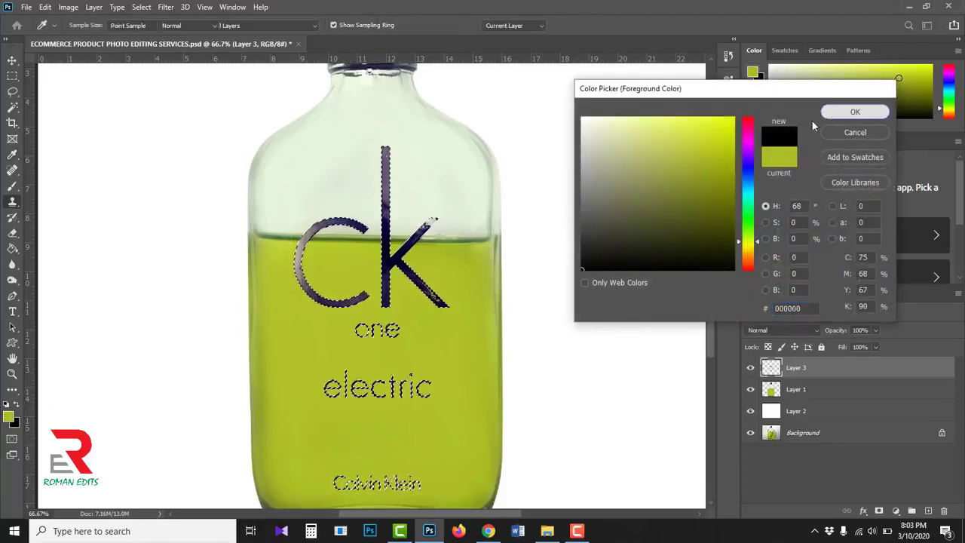
pyautogui.click(832, 113)
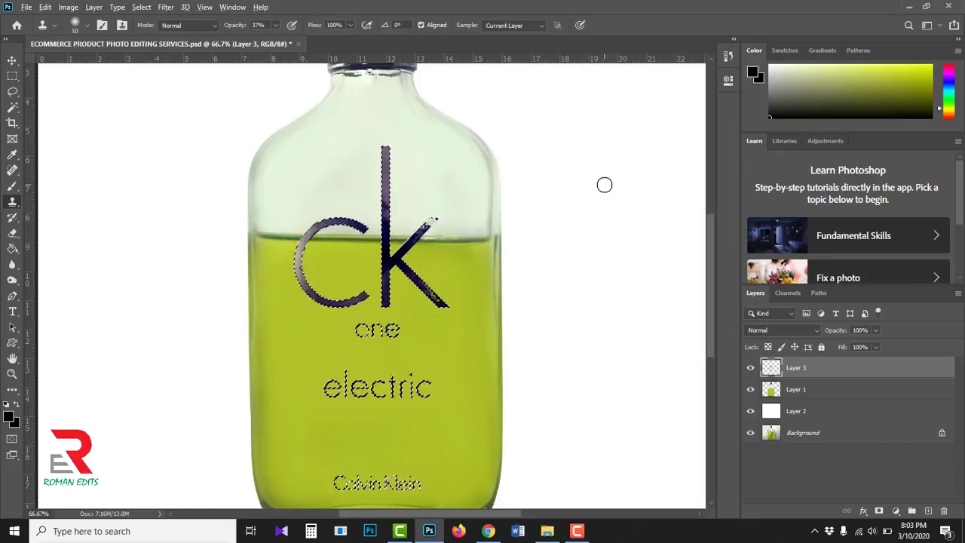
pyautogui.hotkey('alt', 'BackSpace')
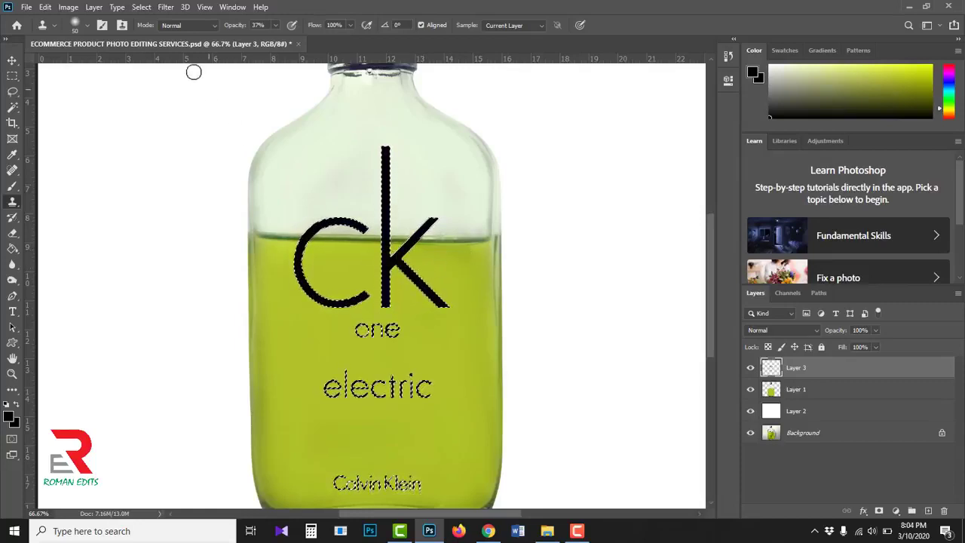
pyautogui.click(141, 7)
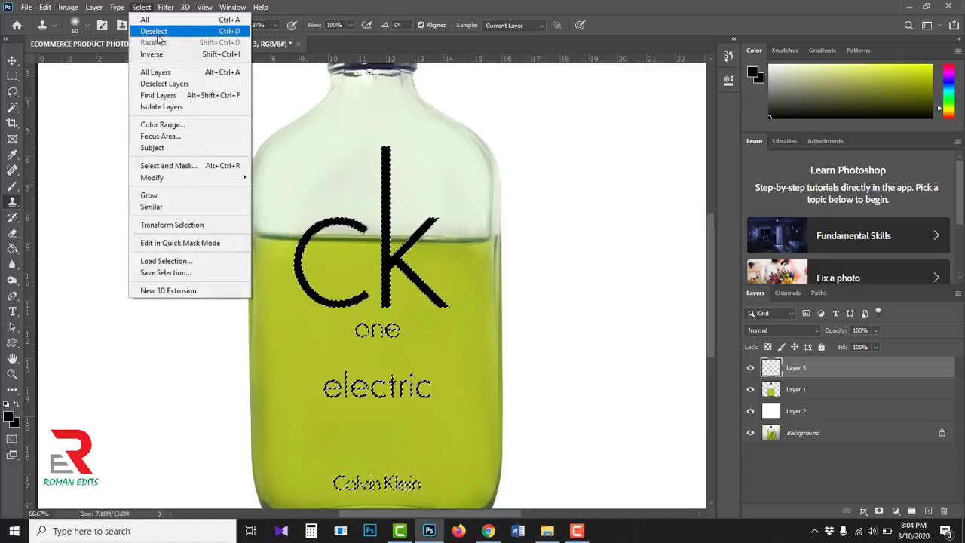
pyautogui.click(167, 32)
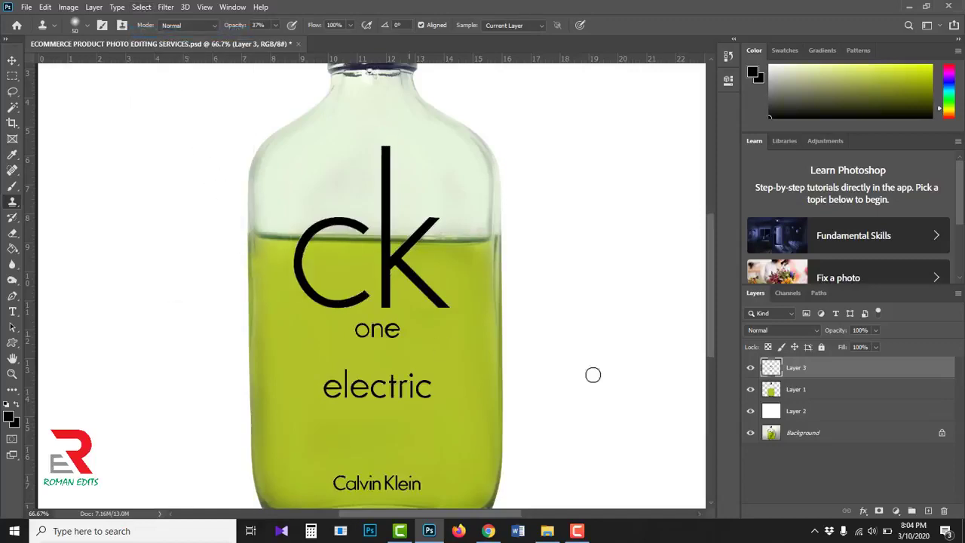
# Make the bottle's Layer 1 active and toggle its visibility off and back on.
pyautogui.click(821, 392)
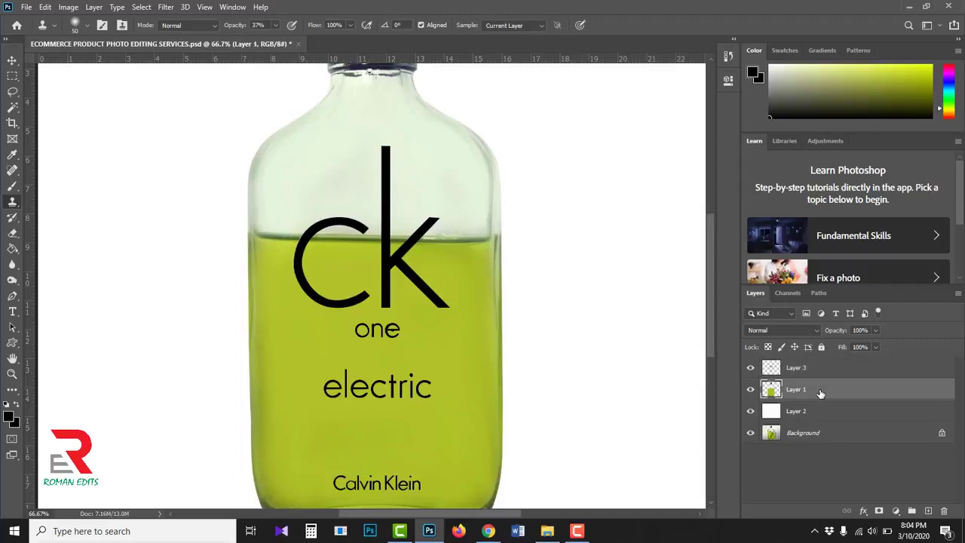
pyautogui.click(749, 389)
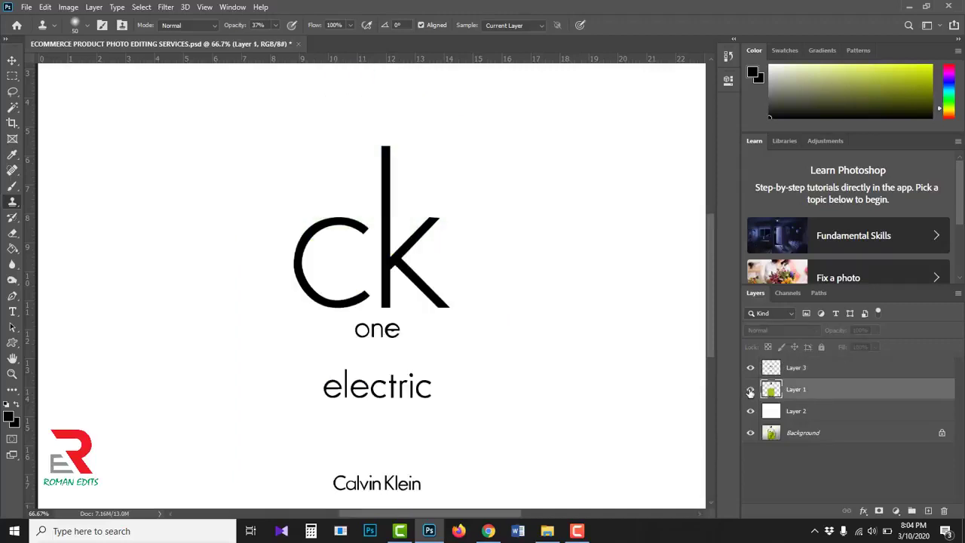
pyautogui.click(750, 390)
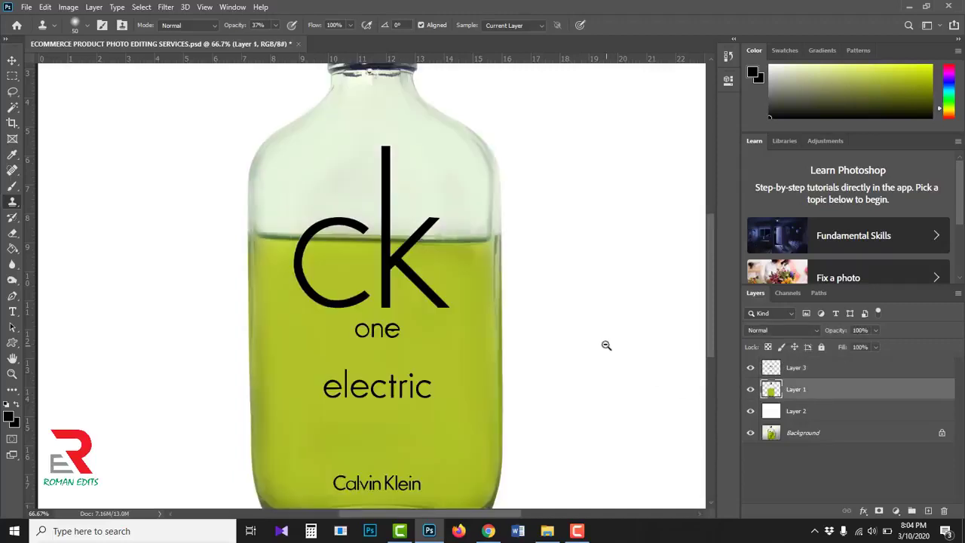
# Open the Camera Raw Filter on Layer 1 and set Temperature +9, Tint -9, Exposure -0.10 and Contrast +9.
pyautogui.keyDown('alt'); pyautogui.click(605, 344); pyautogui.keyUp('alt')
pyautogui.moveTo(405, 258); pyautogui.dragTo(528, 309)
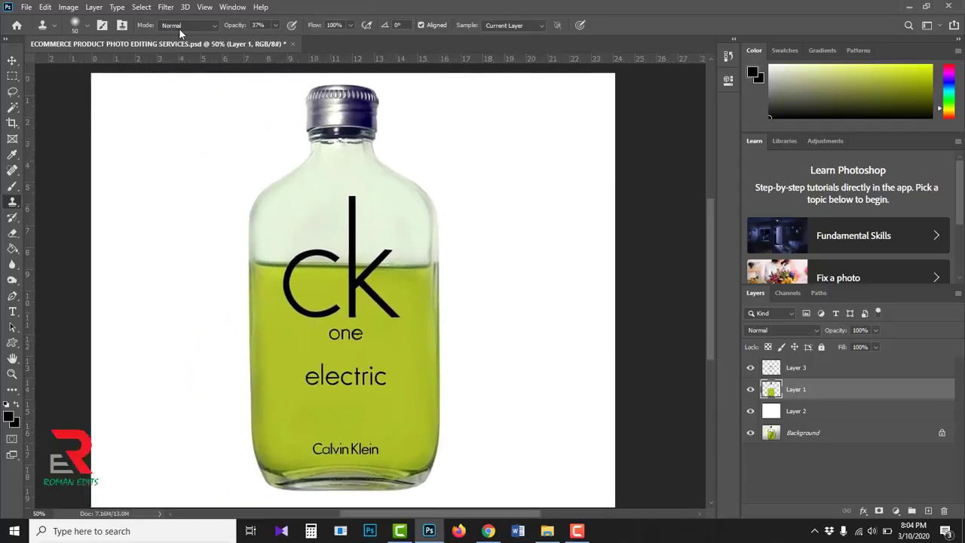
pyautogui.click(166, 9)
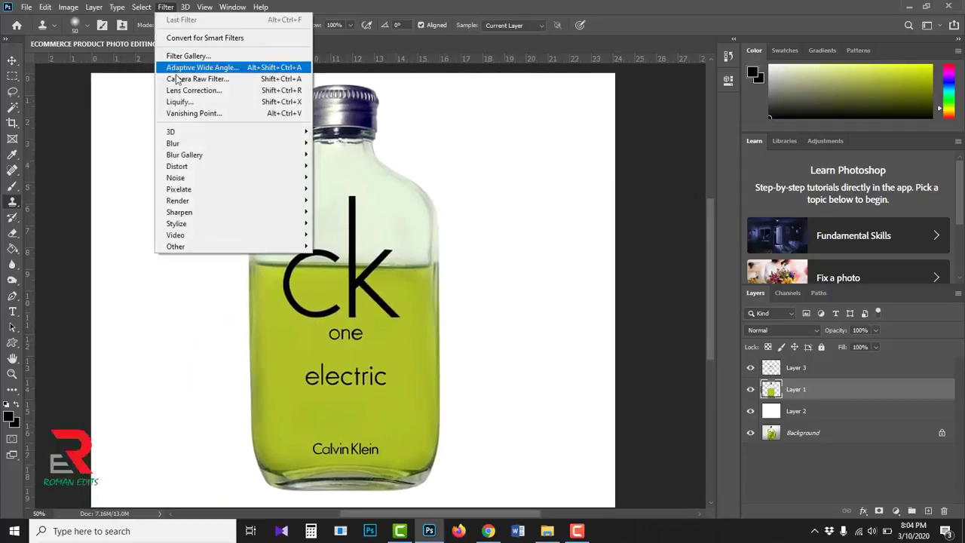
pyautogui.click(228, 79)
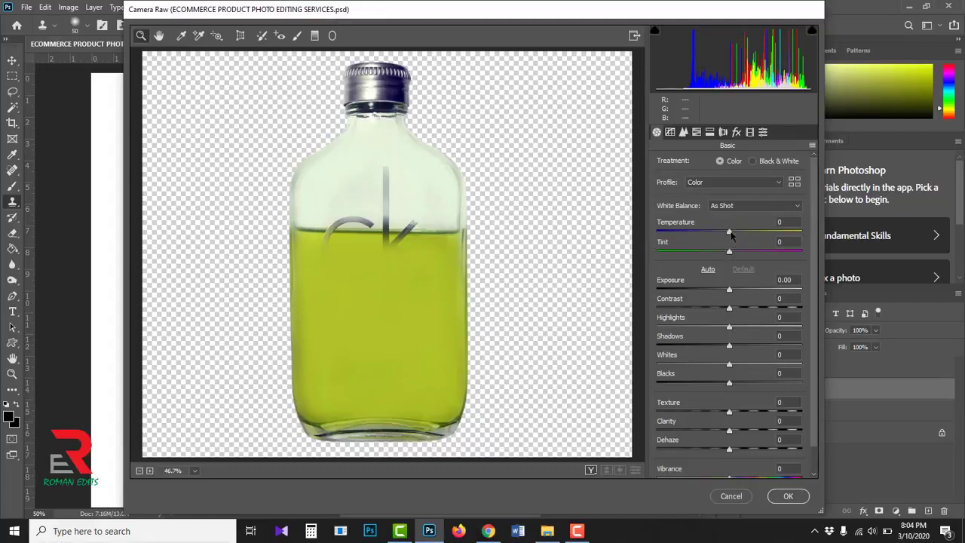
pyautogui.moveTo(730, 235); pyautogui.dragTo(723, 257)
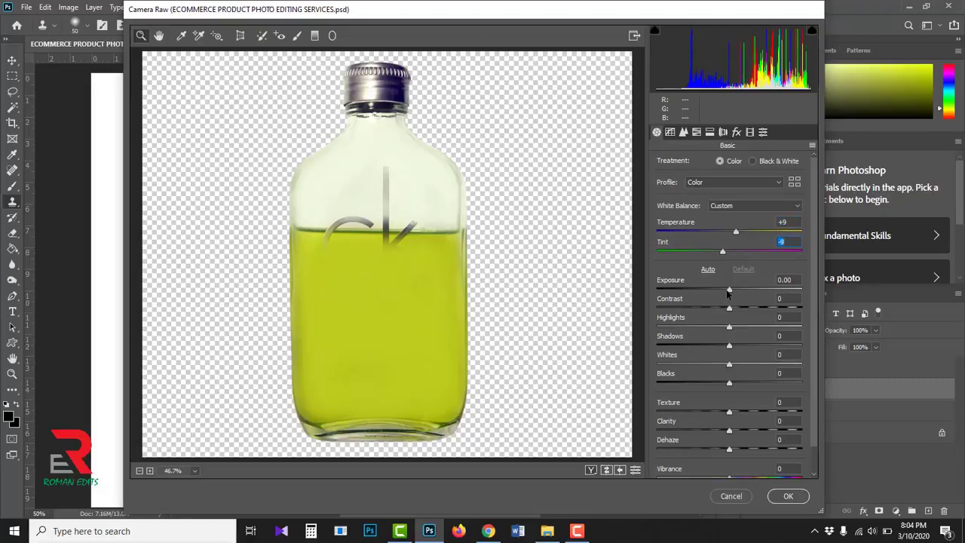
pyautogui.moveTo(725, 294); pyautogui.dragTo(738, 310)
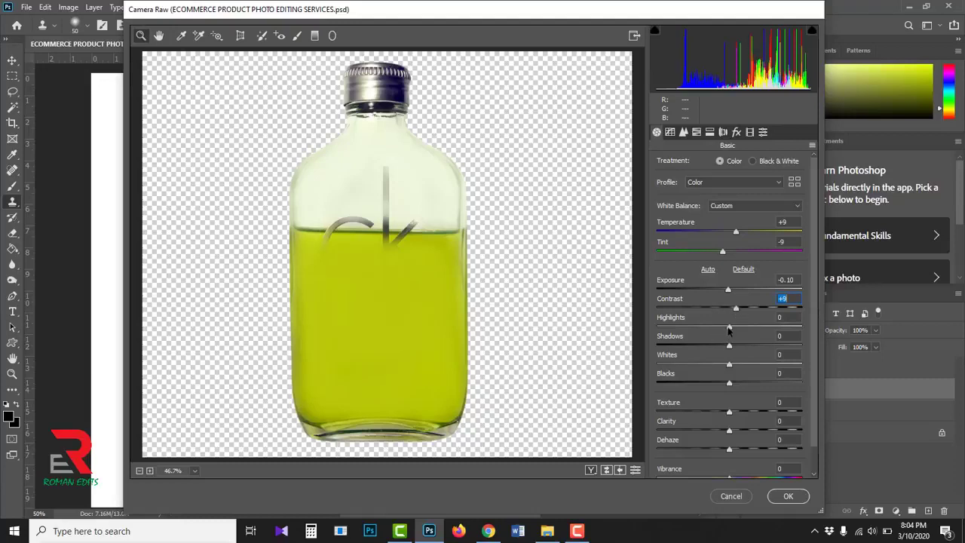
# Set the bottle's Highlights to +11, Shadows to -3, Whites to +14 and Blacks to -17.
pyautogui.click(730, 328)
pyautogui.moveTo(731, 330); pyautogui.dragTo(726, 351)
pyautogui.click(728, 345)
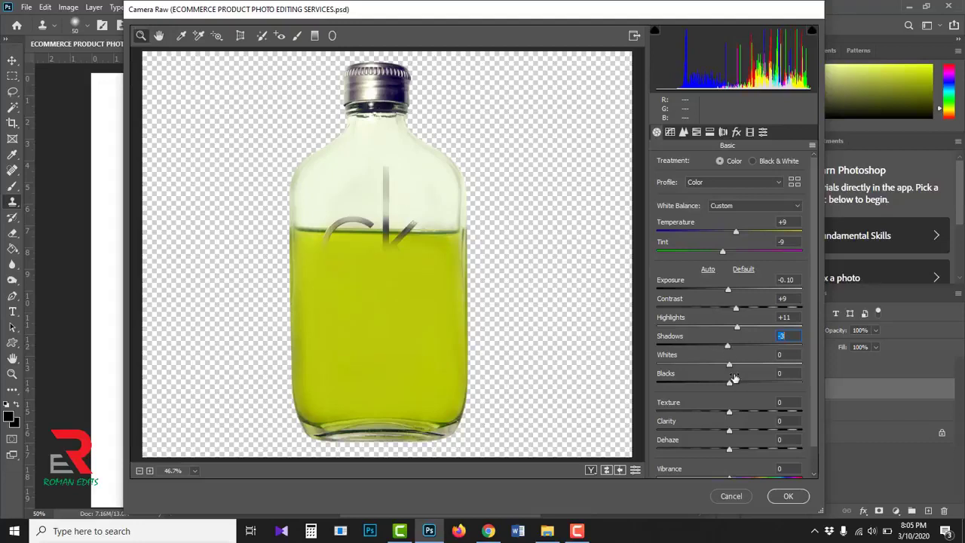
pyautogui.moveTo(729, 367)
pyautogui.mouseDown()
pyautogui.moveTo(748, 367)
pyautogui.moveTo(725, 369)
pyautogui.moveTo(739, 370)
pyautogui.mouseUp()
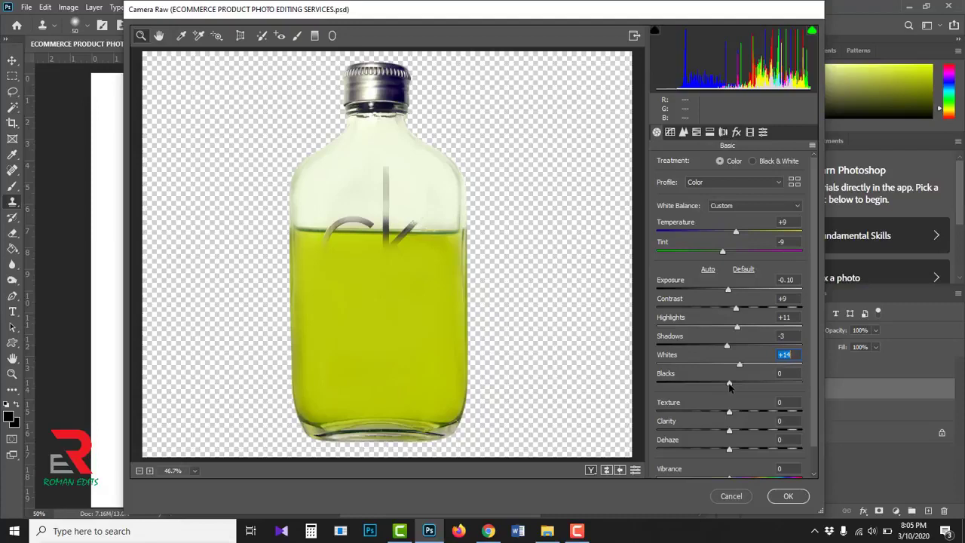
pyautogui.moveTo(729, 385)
pyautogui.mouseDown()
pyautogui.moveTo(737, 384)
pyautogui.moveTo(710, 384)
pyautogui.mouseUp()
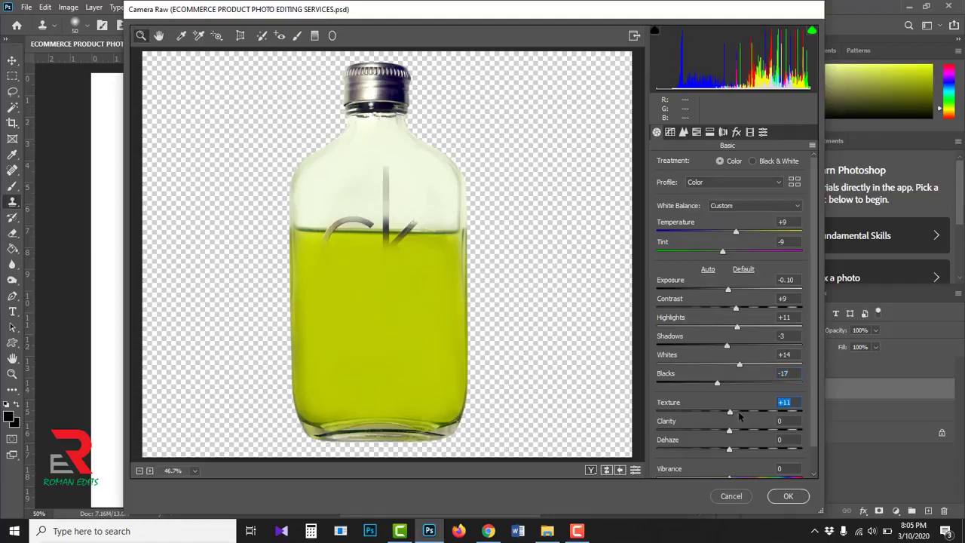
# Set Texture to +15, Clarity to +17 and Dehaze to +9, compare with the original and apply the Camera Raw grading.
pyautogui.moveTo(739, 416); pyautogui.dragTo(741, 414)
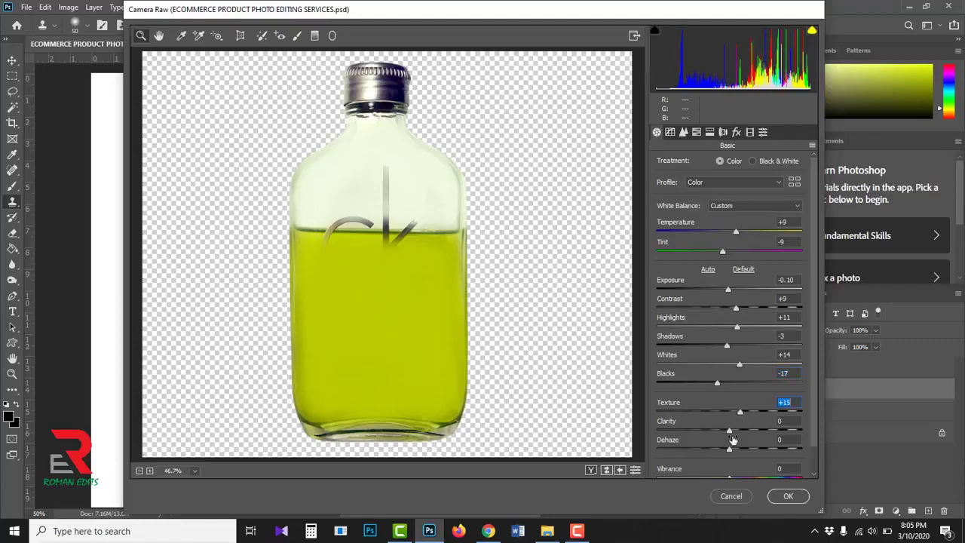
pyautogui.moveTo(729, 431); pyautogui.dragTo(741, 437)
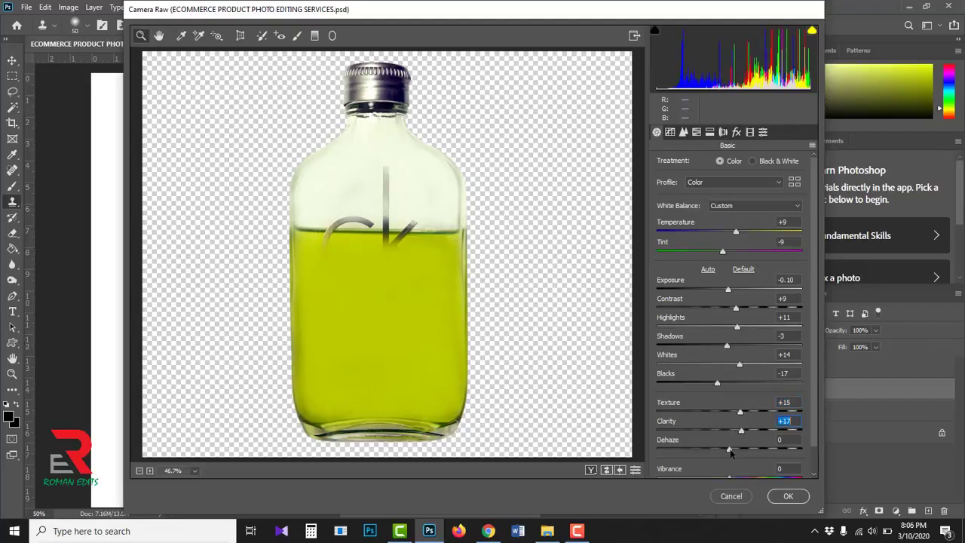
pyautogui.moveTo(730, 451); pyautogui.dragTo(737, 453)
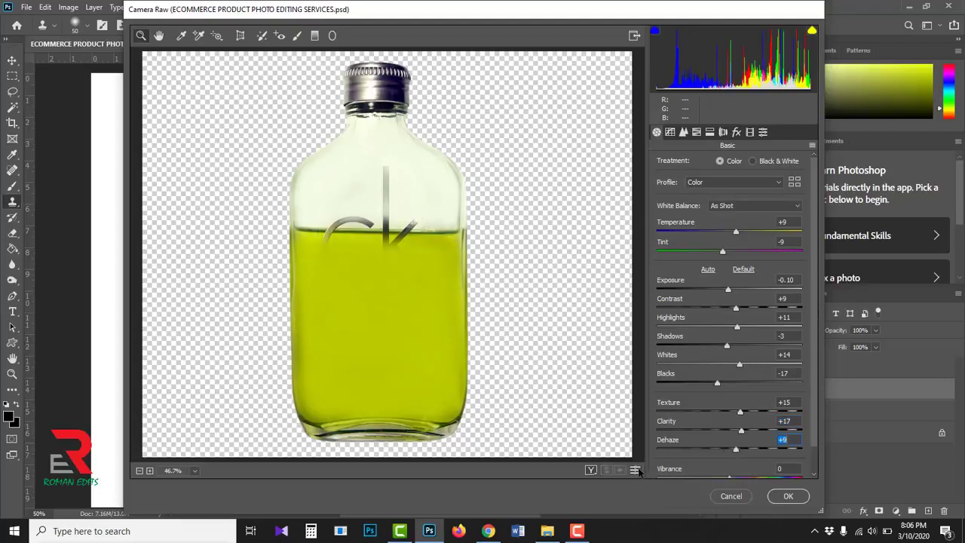
pyautogui.click(636, 469)
pyautogui.click(636, 470)
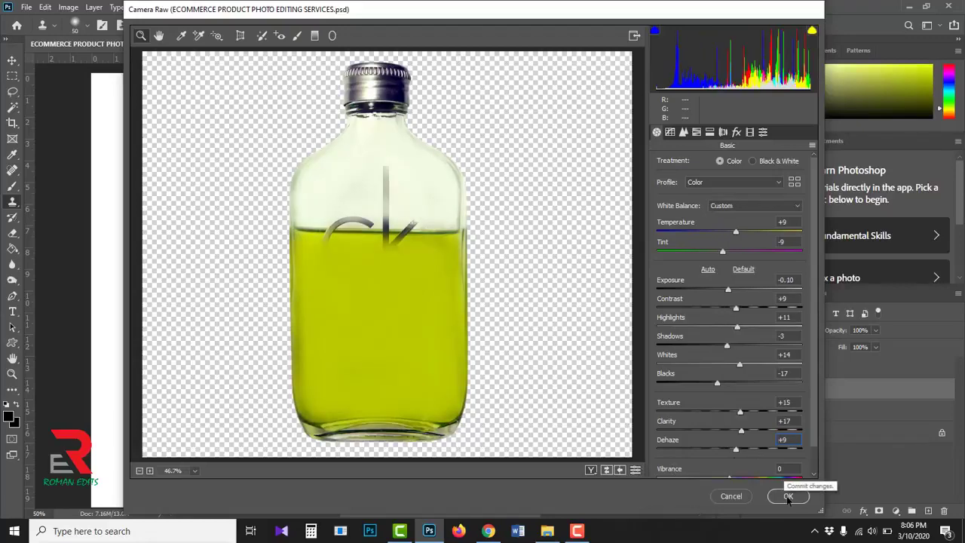
pyautogui.click(788, 496)
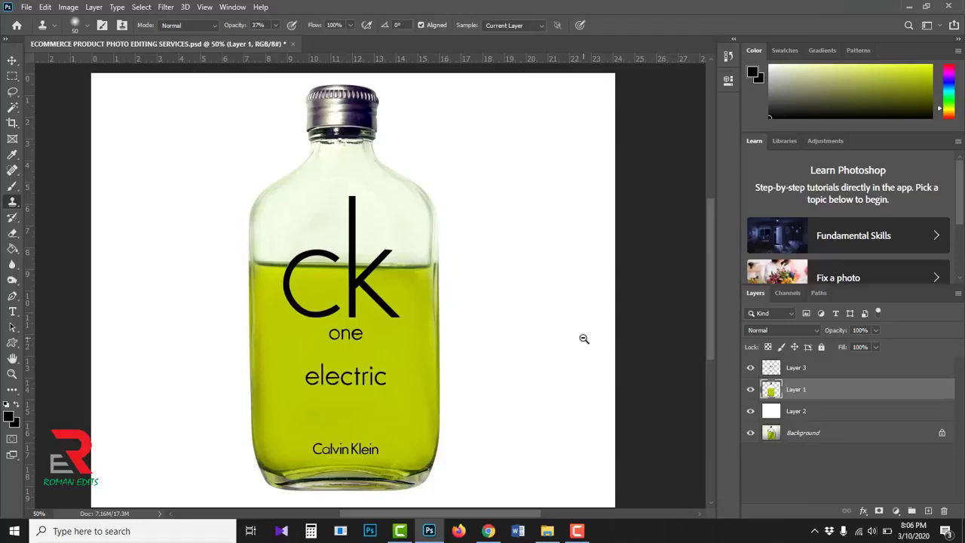
# Add a new empty layer directly above the white Layer 2, beneath the bottle layer.
pyautogui.keyDown('alt'); pyautogui.click(584, 339); pyautogui.keyUp('alt')
pyautogui.moveTo(278, 357); pyautogui.dragTo(483, 384)
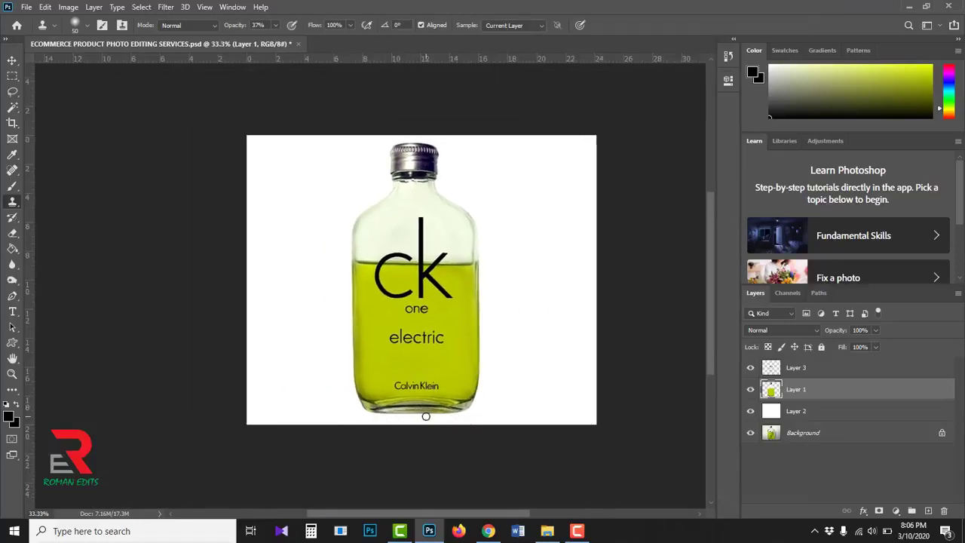
pyautogui.click(837, 411)
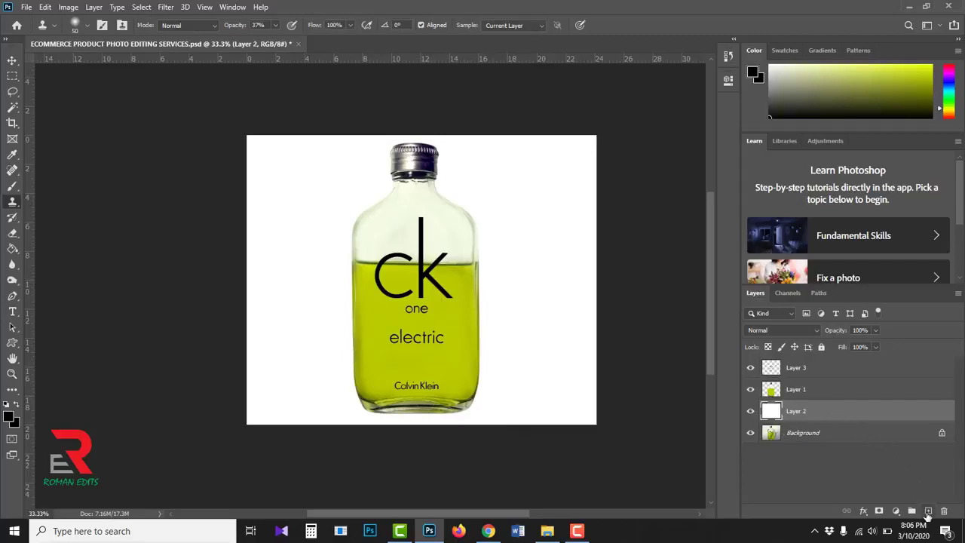
pyautogui.click(928, 511)
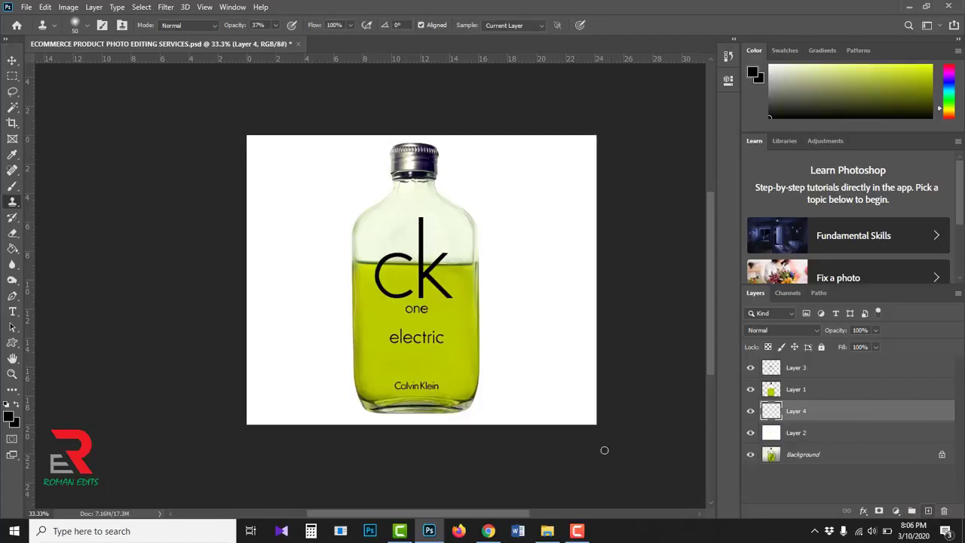
# Paint one soft black dab beside the bottle with a 300 px brush at 100% opacity, 97% flow and 38% smoothing.
pyautogui.press('b')
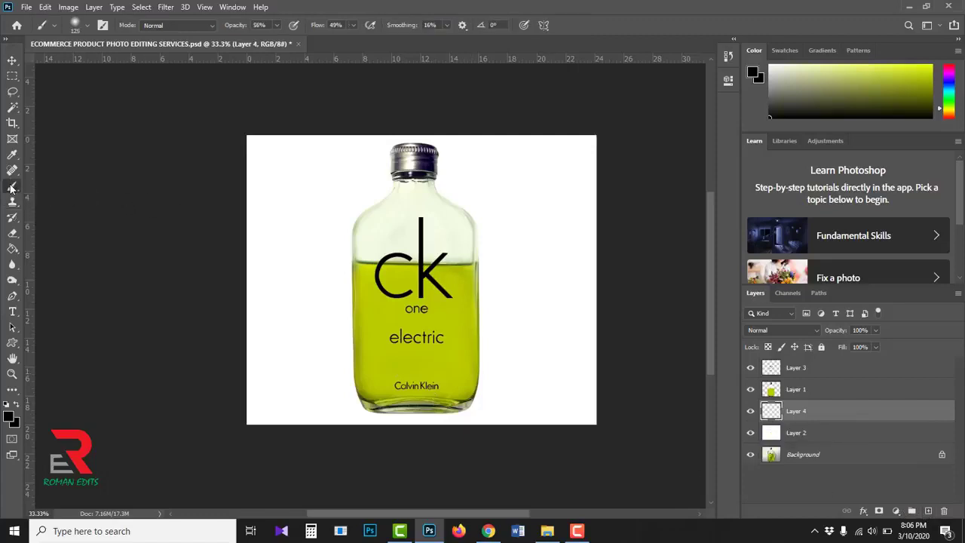
pyautogui.rightClick(14, 188)
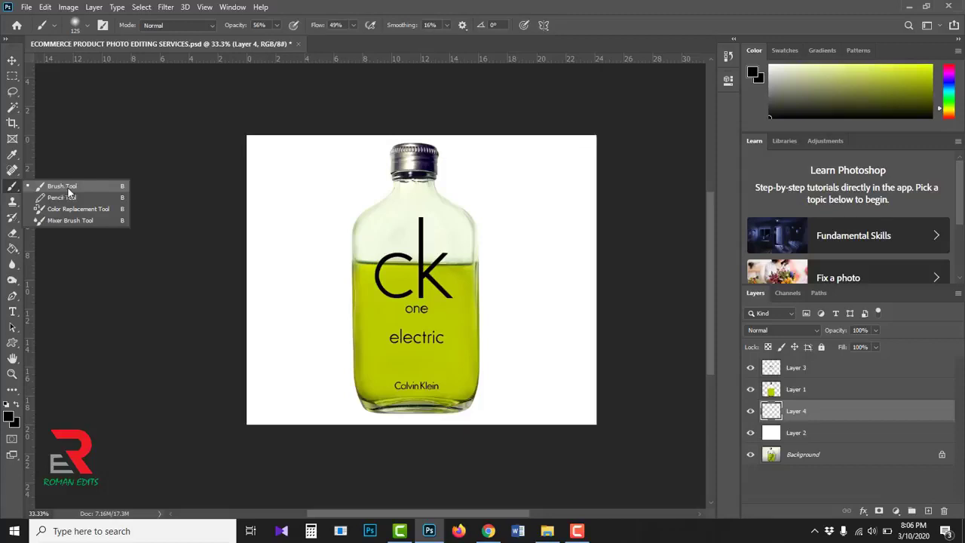
pyautogui.click(68, 187)
pyautogui.press(']')
pyautogui.press(']')
pyautogui.press(']')
pyautogui.press(']')
pyautogui.press(']')
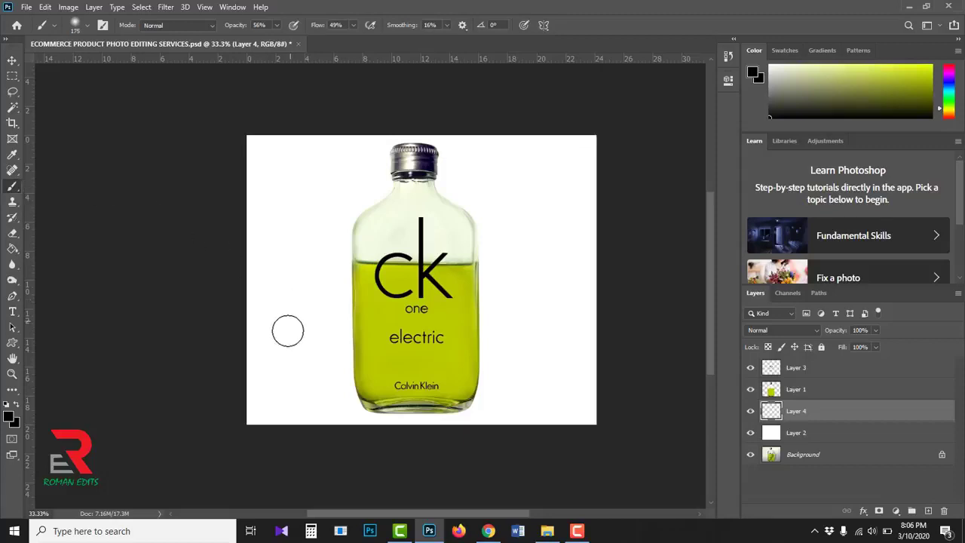
pyautogui.hotkey('ctrl', '+')
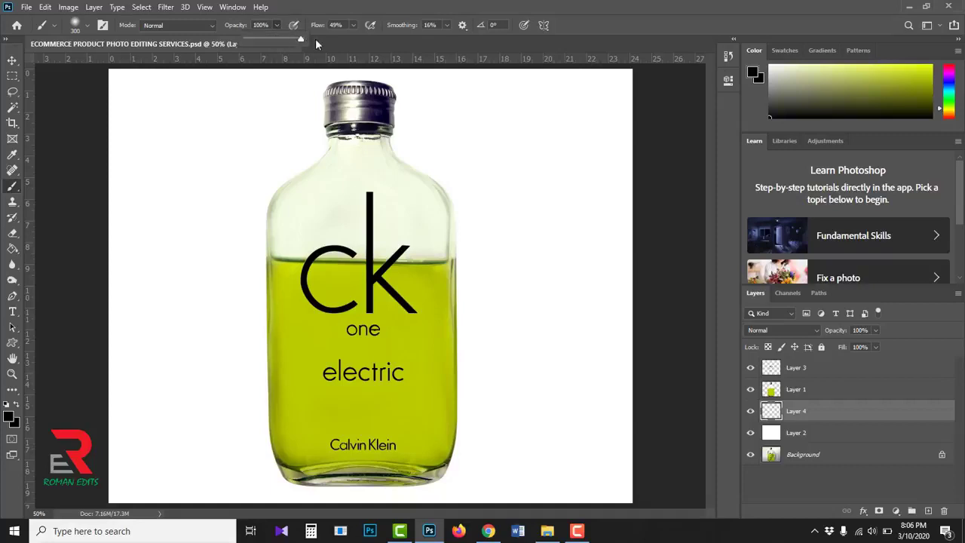
pyautogui.moveTo(356, 26); pyautogui.dragTo(354, 28)
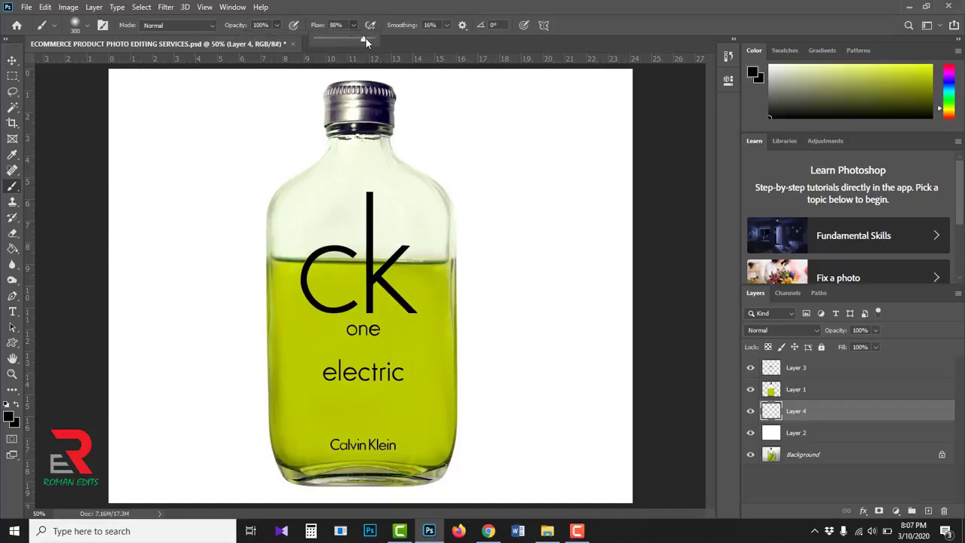
pyautogui.click(447, 25)
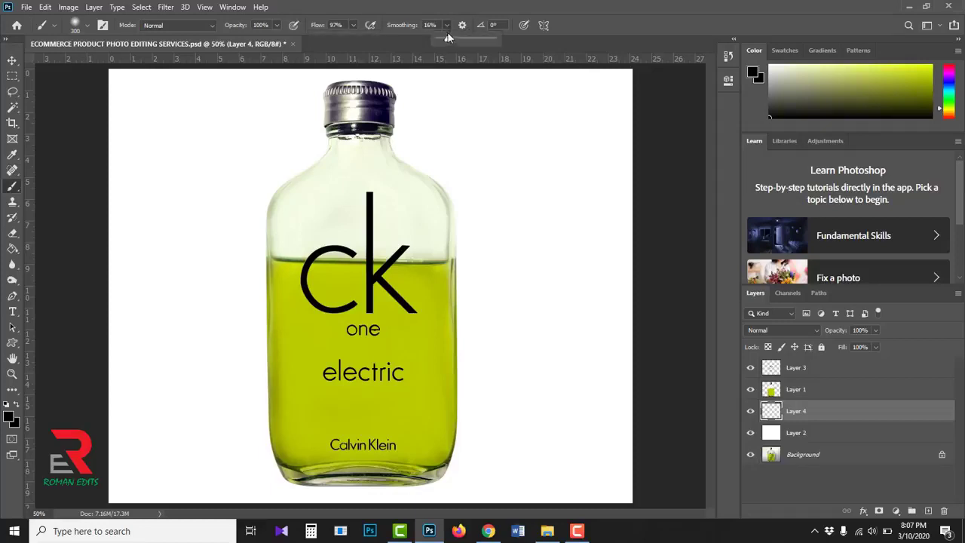
pyautogui.click(196, 389)
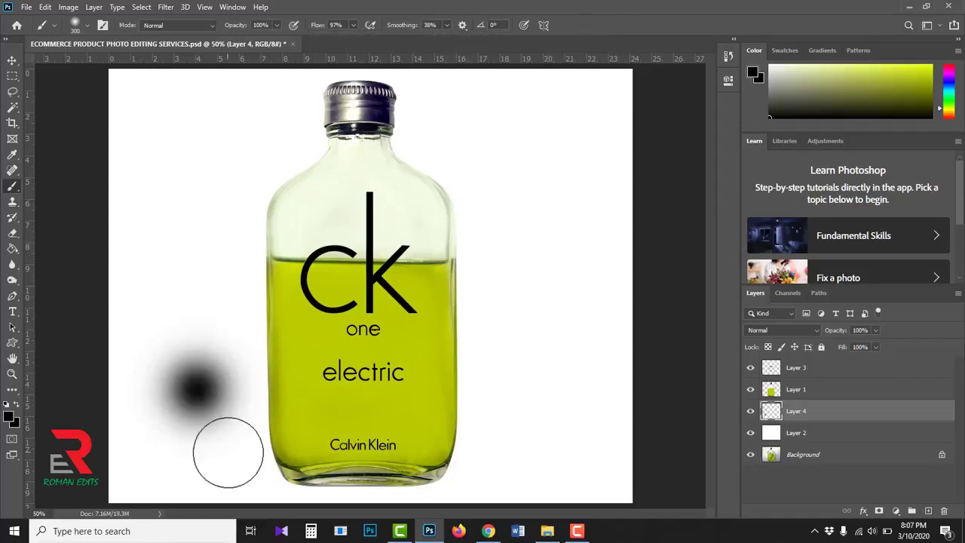
# Free-transform the black dab into a flat shadow under the bottle's base, about 271% wide and 29% high.
pyautogui.hotkey('ctrl', 't')
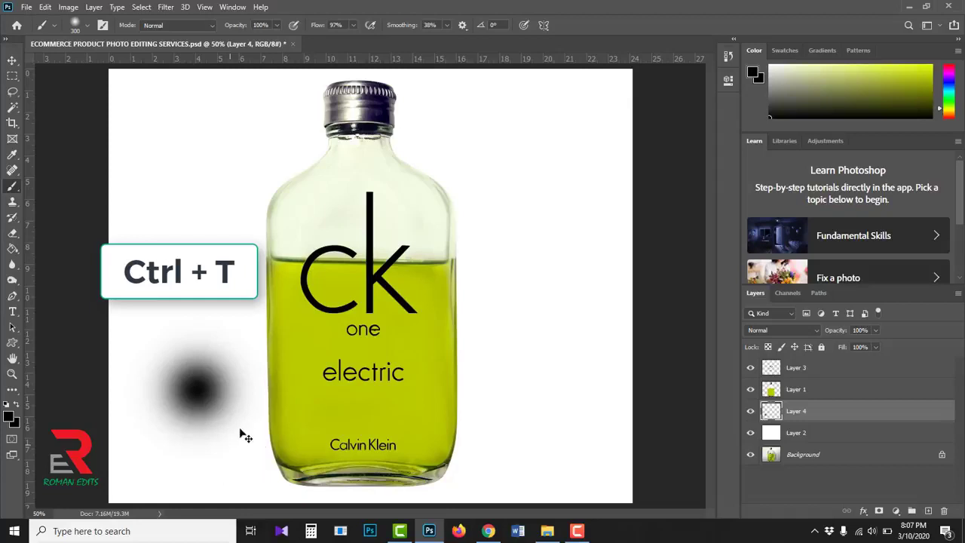
pyautogui.moveTo(290, 389); pyautogui.dragTo(464, 394)
pyautogui.moveTo(226, 394); pyautogui.dragTo(391, 478)
pyautogui.moveTo(361, 397); pyautogui.dragTo(362, 458)
pyautogui.moveTo(365, 491); pyautogui.dragTo(362, 478)
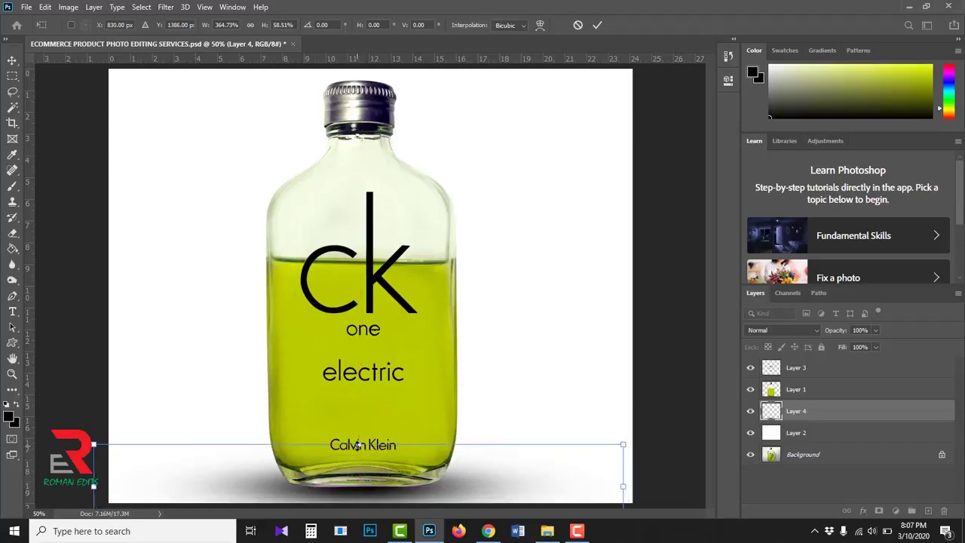
pyautogui.moveTo(358, 445); pyautogui.dragTo(374, 483)
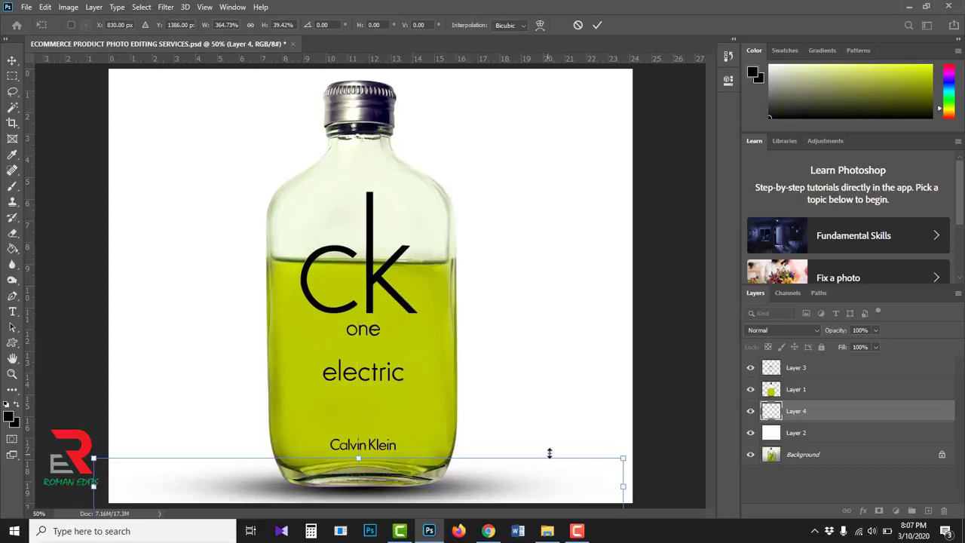
pyautogui.moveTo(625, 457); pyautogui.dragTo(520, 483)
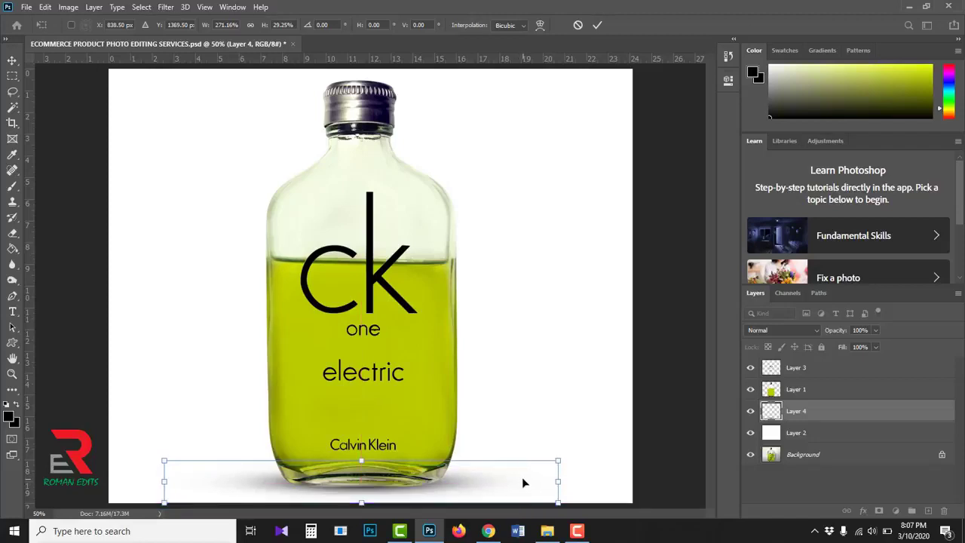
# Nudge the shadow 10 px down beneath the bottle's base.
pyautogui.press('Down')
pyautogui.press('Down')
pyautogui.press('Down')
pyautogui.press('Down')
pyautogui.press('Down')
pyautogui.press('Down')
pyautogui.press('Down')
pyautogui.press('Down')
pyautogui.press('Down')
pyautogui.press('Down')
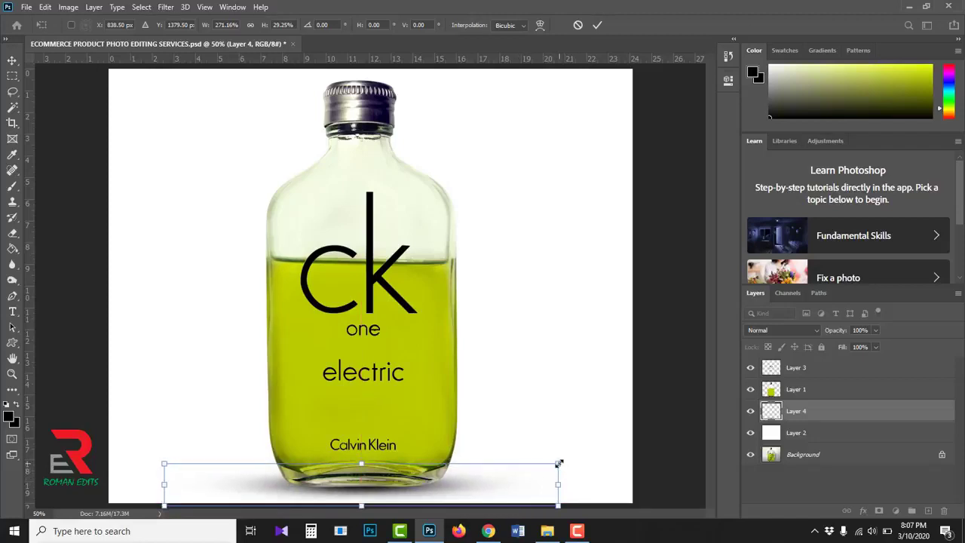
# Shrink the shadow to about 224% width and 24% height, shift it slightly up and toward the bottle's centre, and commit the transform.
pyautogui.moveTo(558, 463); pyautogui.dragTo(535, 467)
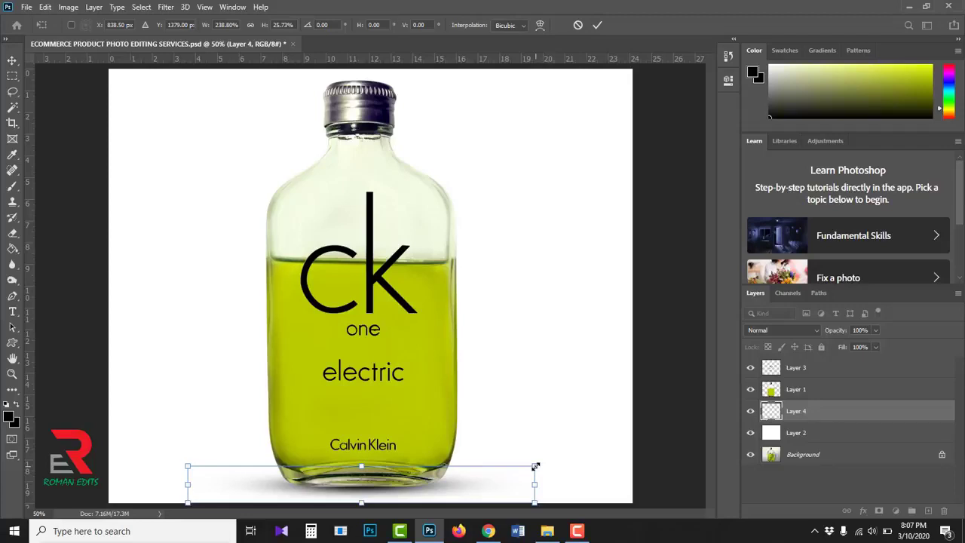
pyautogui.press('Left')
pyautogui.press('Left')
pyautogui.press('Up')
pyautogui.press('Up')
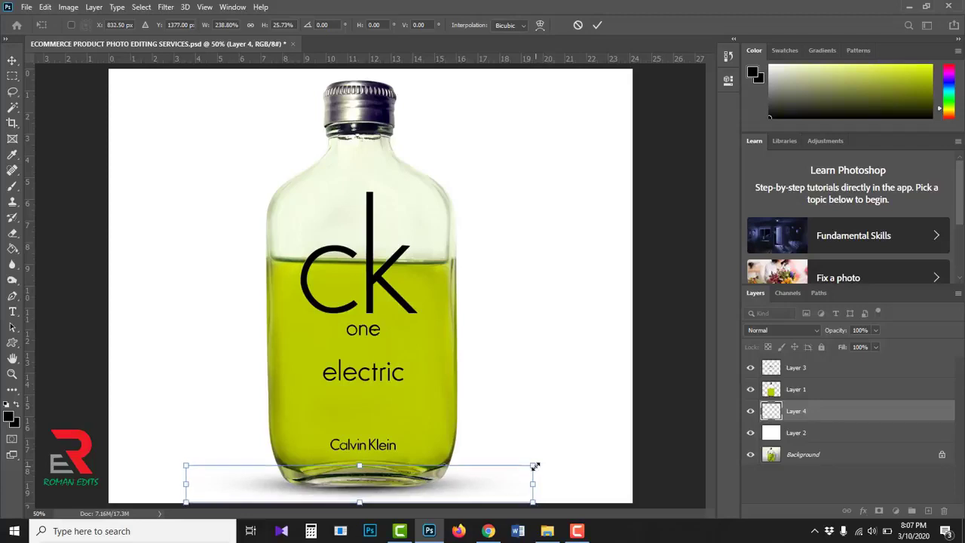
pyautogui.moveTo(530, 466); pyautogui.dragTo(521, 469)
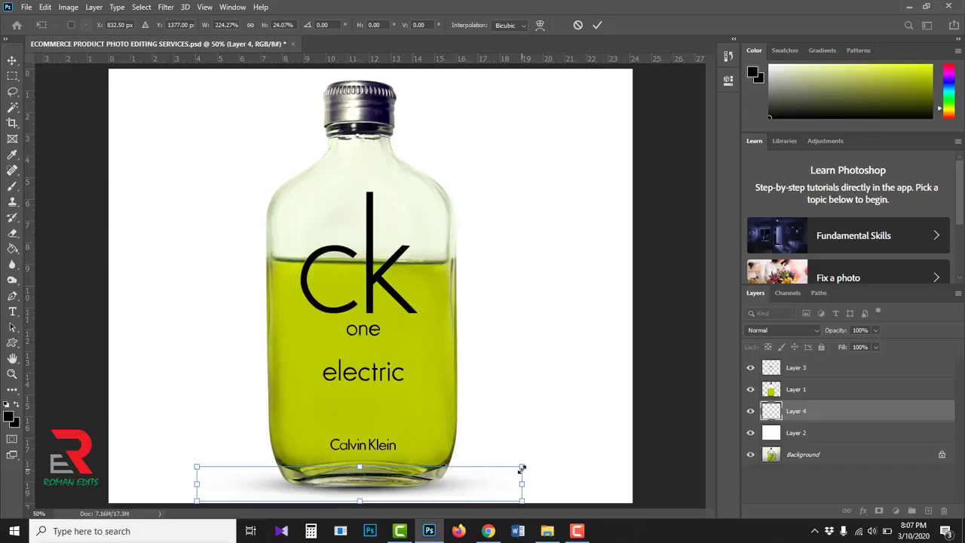
pyautogui.click(596, 26)
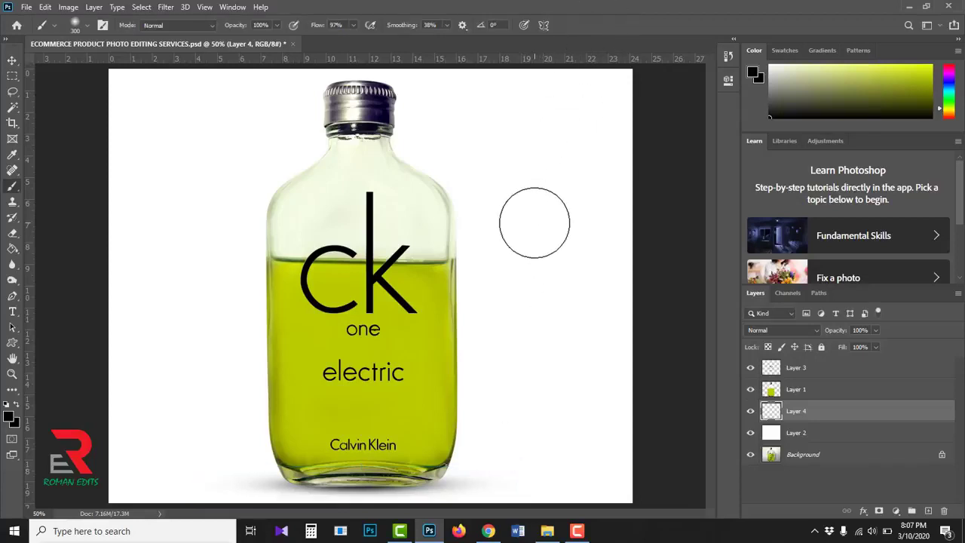
# Set the blend mode of the shadow's Layer 4 to Multiply.
pyautogui.click(815, 331)
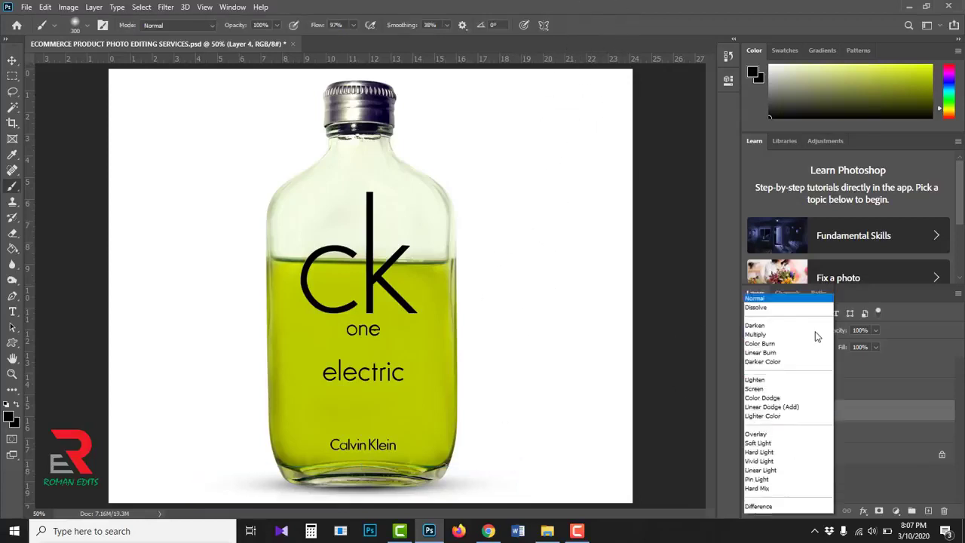
pyautogui.click(765, 264)
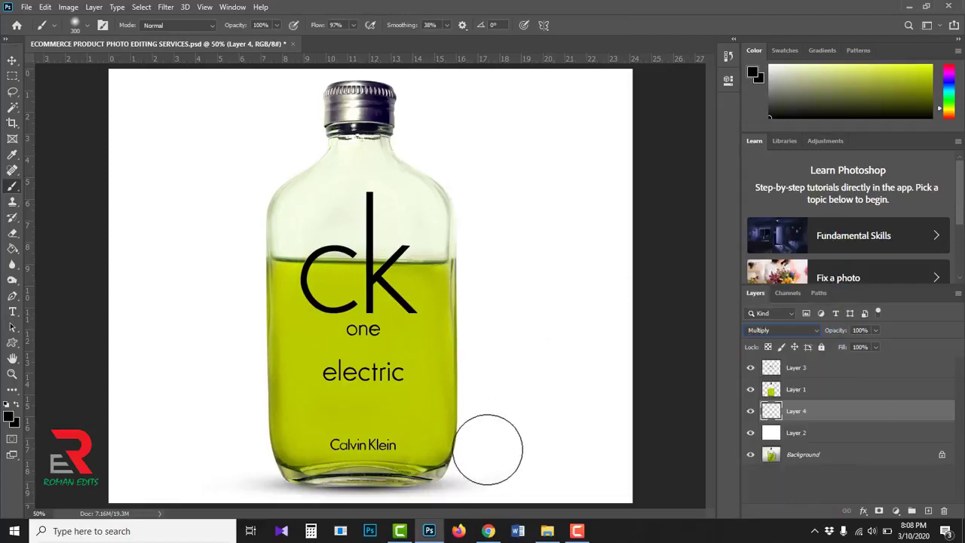
# Soften the bottle's shadow on Layer 4 with a Gaussian Blur, using a slightly larger radius than the preset one.
pyautogui.click(165, 7)
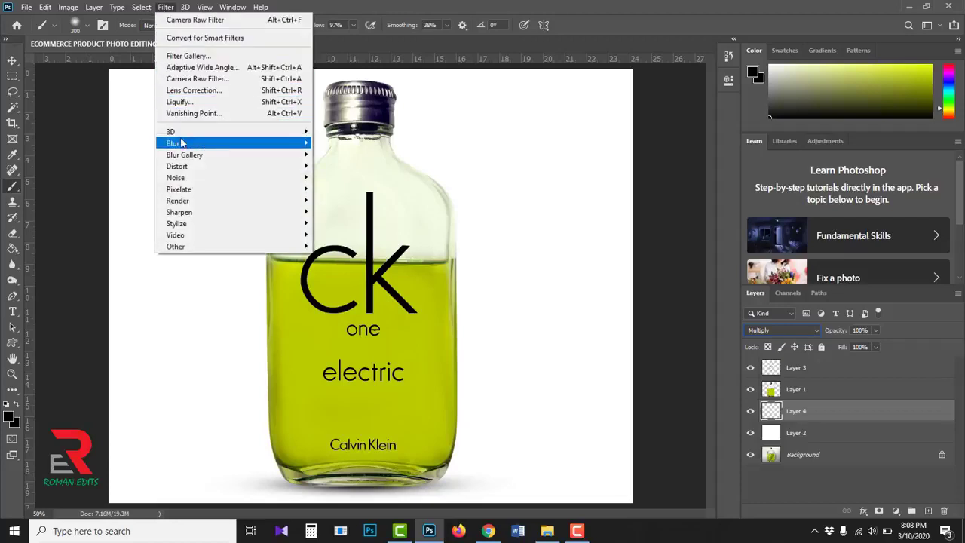
pyautogui.moveTo(184, 160)
pyautogui.moveTo(185, 144)
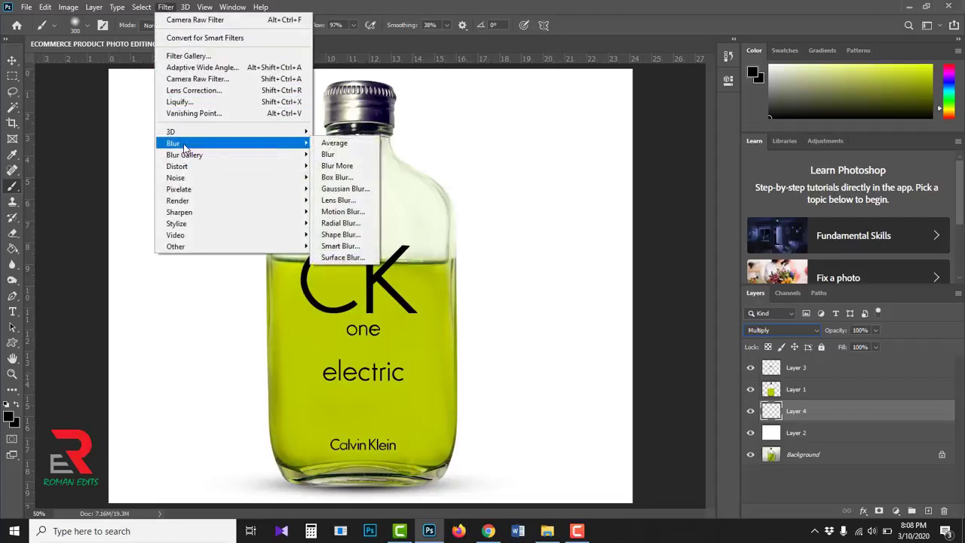
pyautogui.click(351, 190)
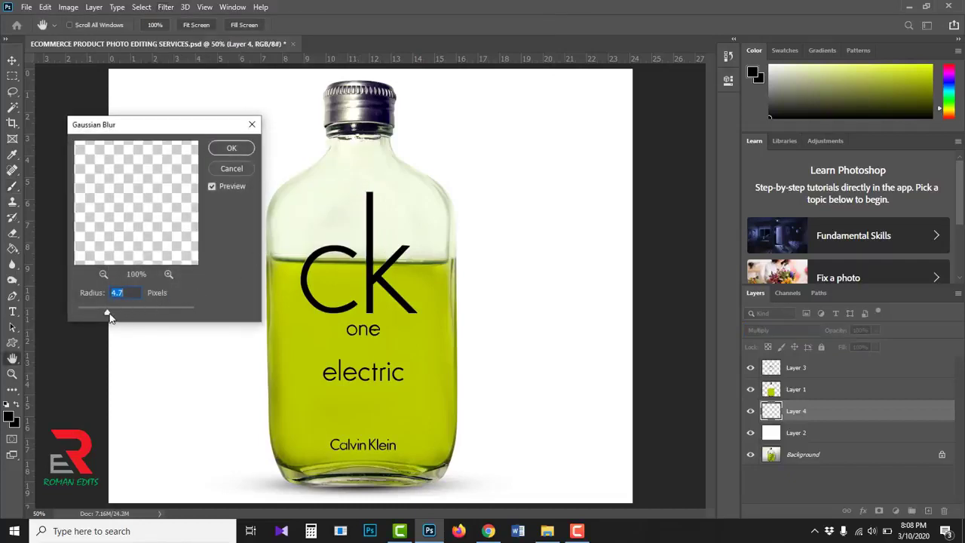
pyautogui.moveTo(107, 312); pyautogui.dragTo(122, 315)
pyautogui.click(212, 187)
pyautogui.click(229, 150)
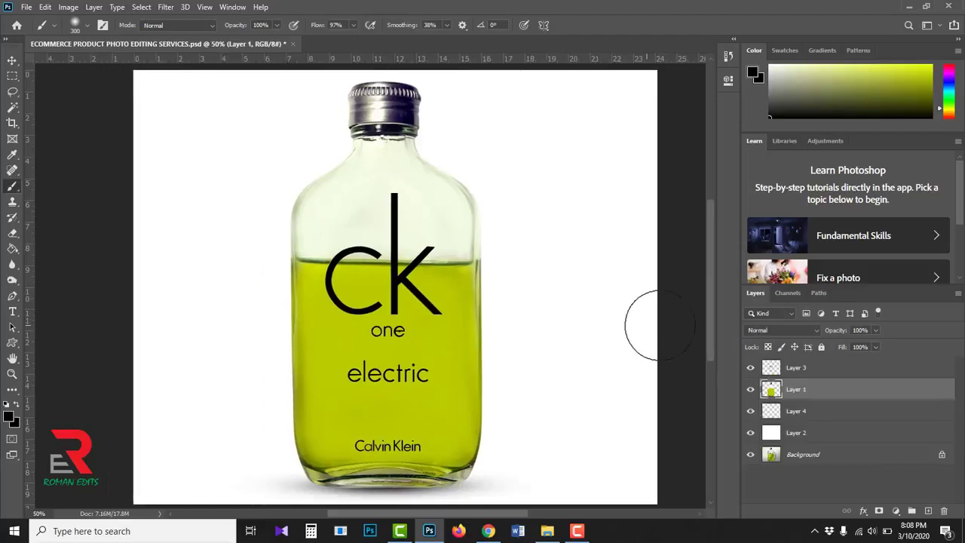
# Group Layer 3, Layer 1, Layer 4 and Layer 2, and hide and reshow the group to compare the retouch with the original photo.
pyautogui.click(798, 389)
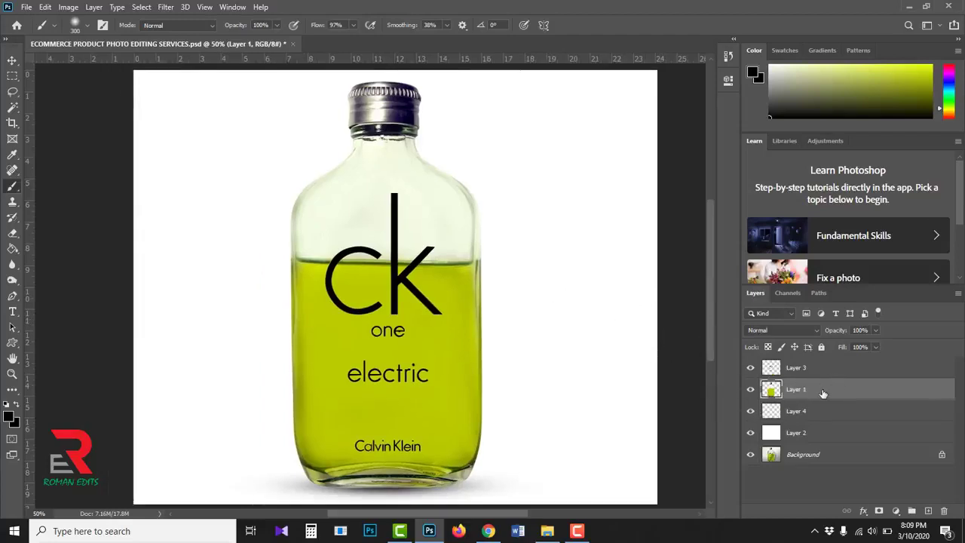
pyautogui.click(826, 371)
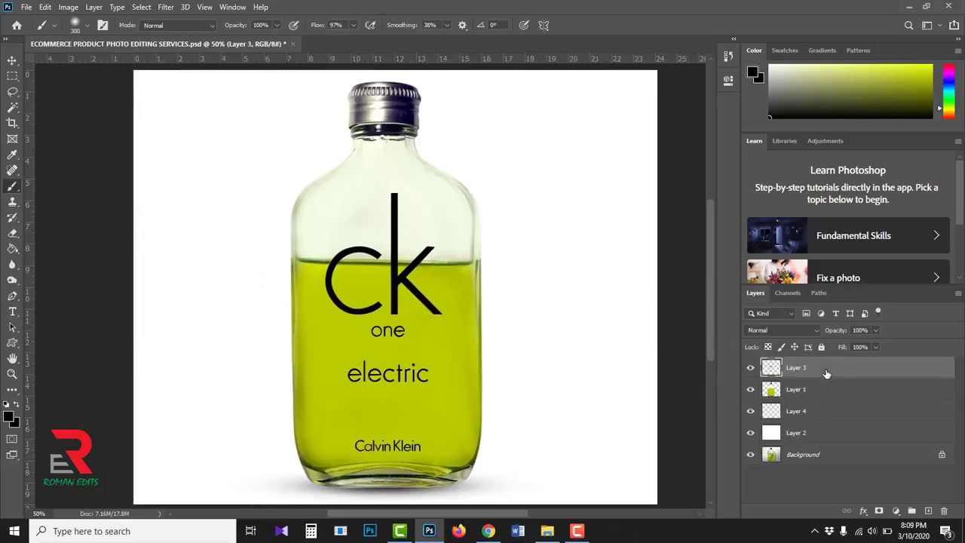
pyautogui.keyDown('shift'); pyautogui.click(851, 436); pyautogui.keyUp('shift')
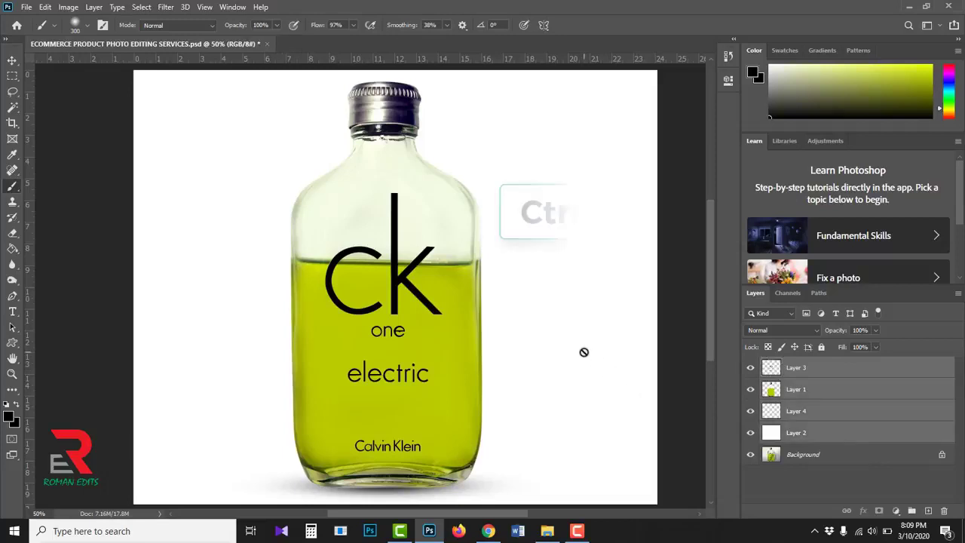
pyautogui.hotkey('ctrl', 'g')
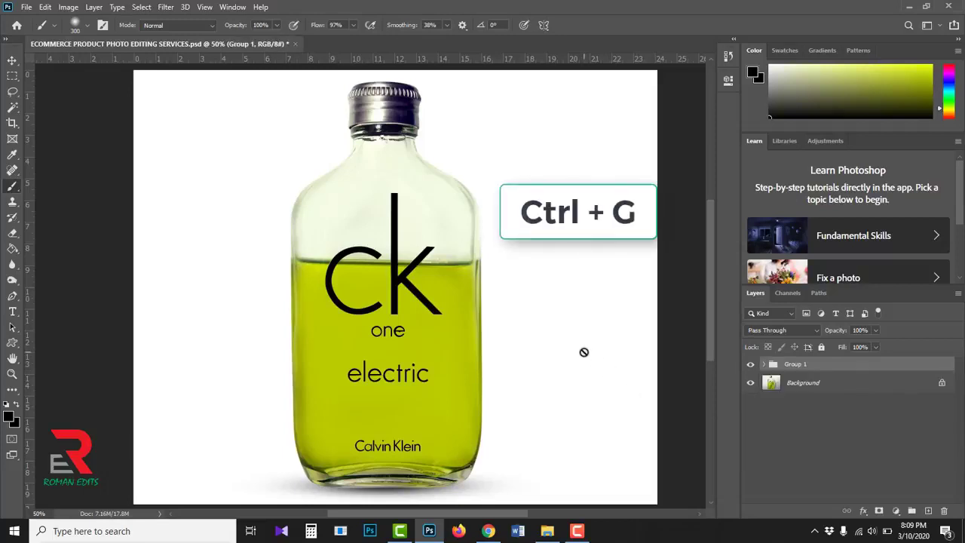
pyautogui.click(750, 365)
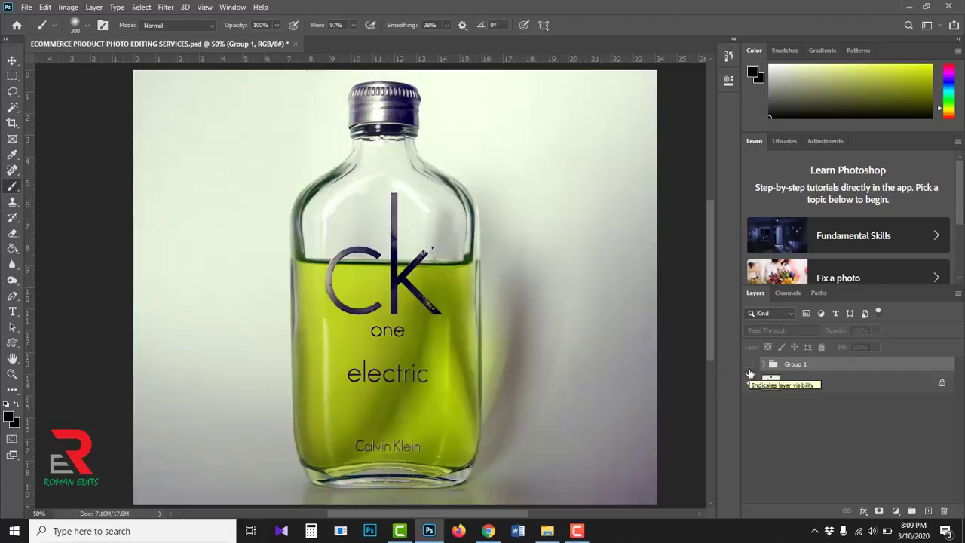
pyautogui.click(750, 365)
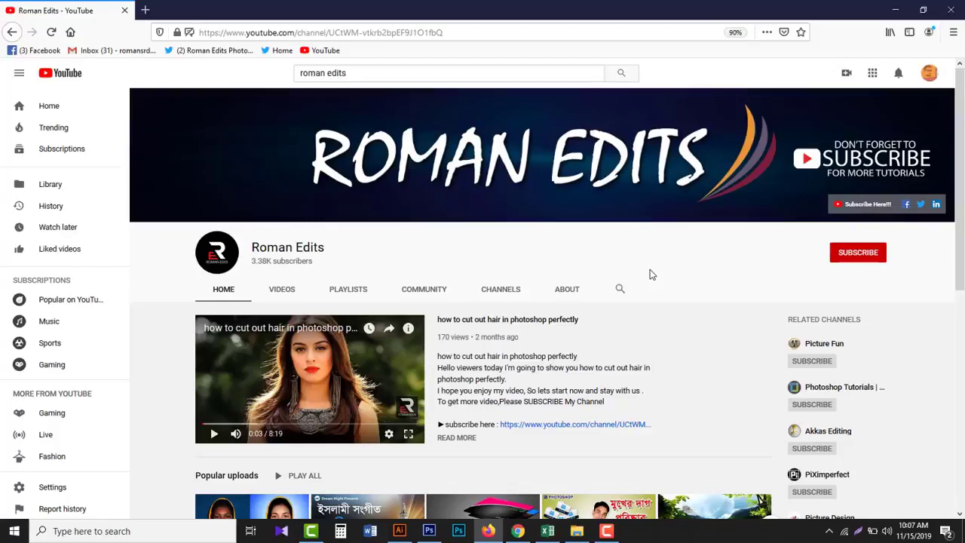
# On YouTube in the browser, subscribe to the Roman Edits channel and set its notifications to All.
pyautogui.click(855, 256)
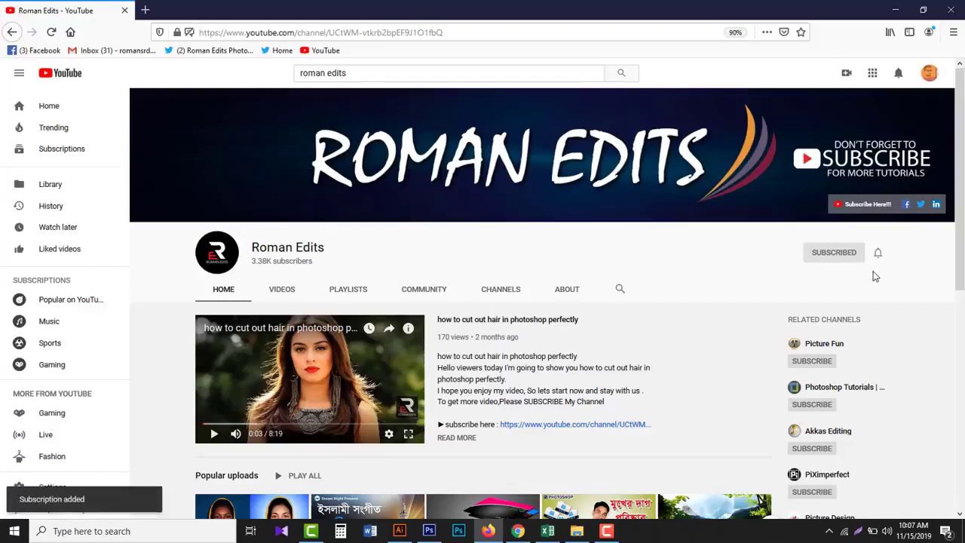
pyautogui.click(878, 256)
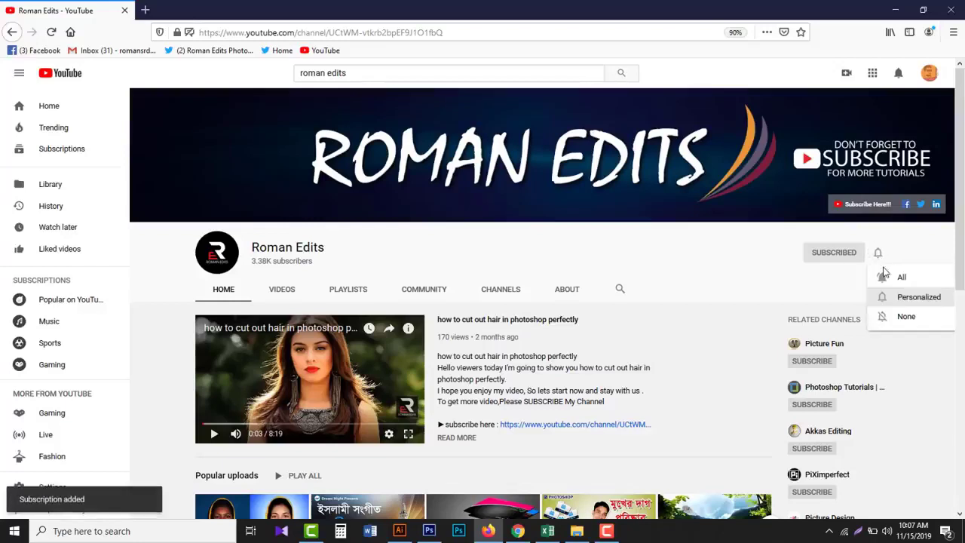
pyautogui.click(902, 279)
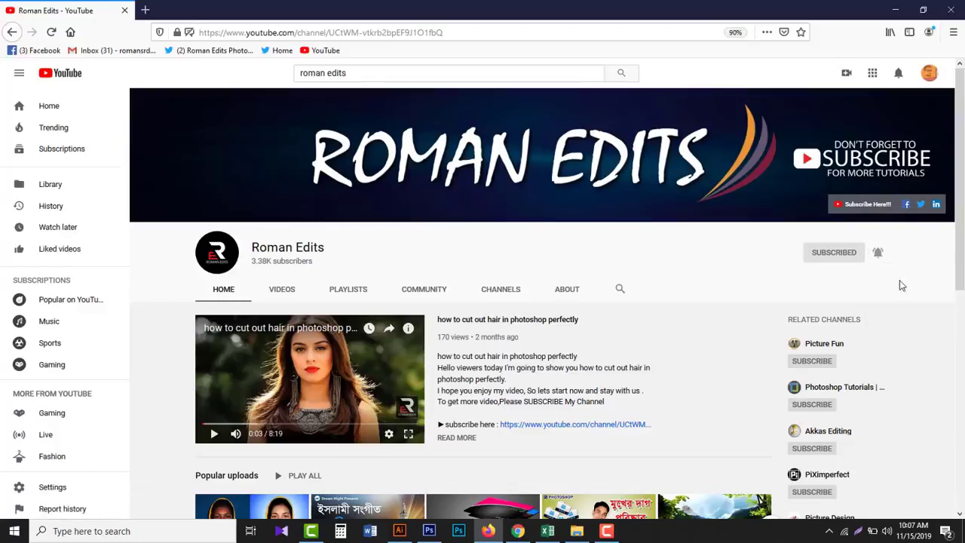